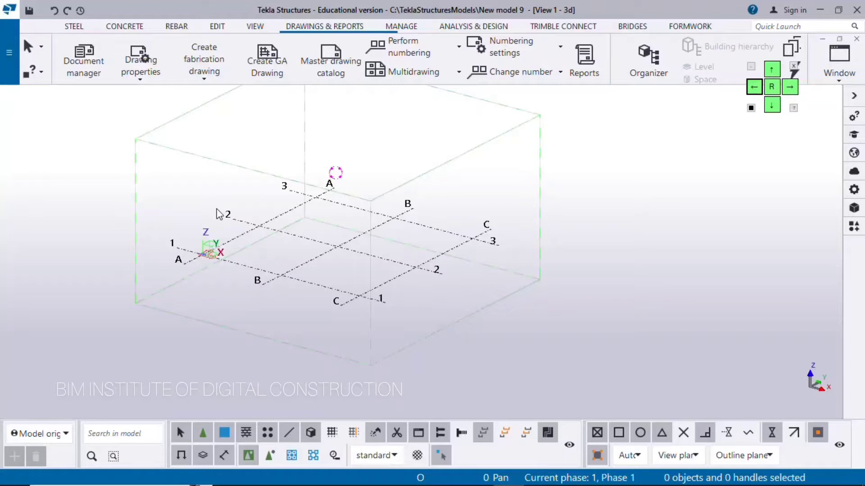
Place one steel column at the intersection of grid lines C and 1, ending the column command after it.
{"action": "left_click", "coordinate": [74, 26]}
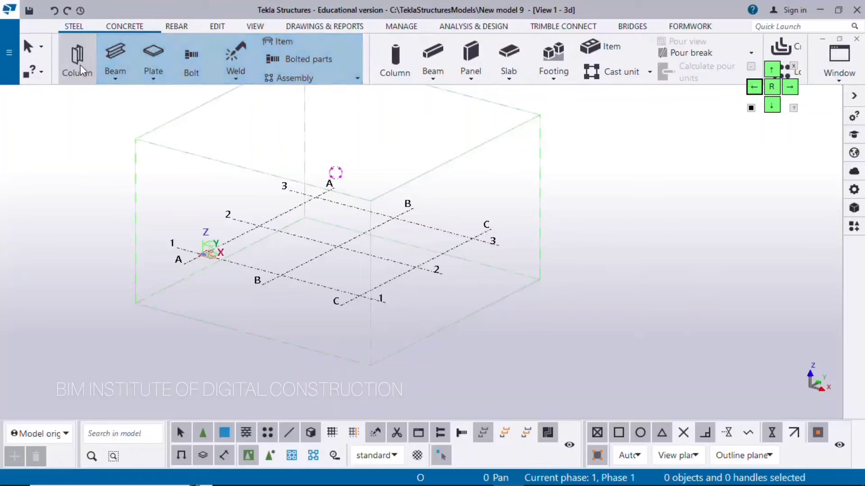
{"action": "left_click", "coordinate": [80, 68]}
{"action": "scroll", "coordinate": [378, 303], "scroll_direction": "up", "scroll_amount": 3}
{"action": "left_click", "coordinate": [386, 311]}
{"action": "right_click", "coordinate": [317, 216]}
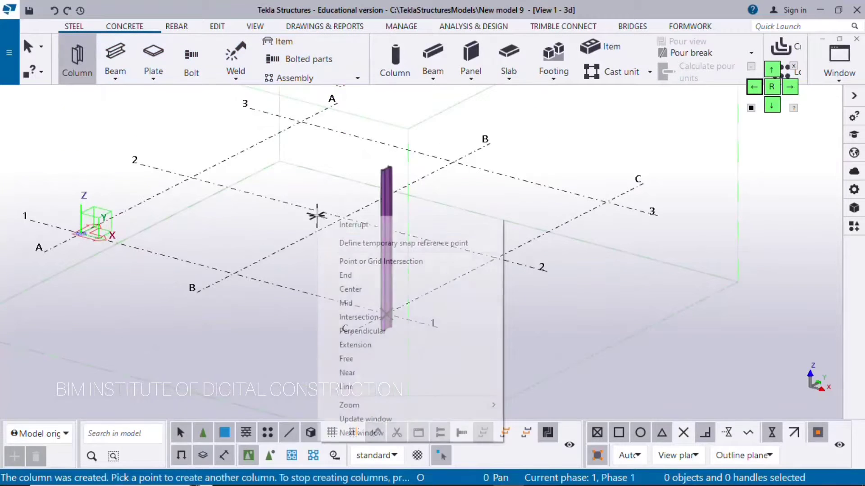
{"action": "left_click", "coordinate": [353, 225]}
Set the column's part numbering prefix to C and assembly numbering prefix to CA, and apply the changes.
{"action": "left_click", "coordinate": [390, 184]}
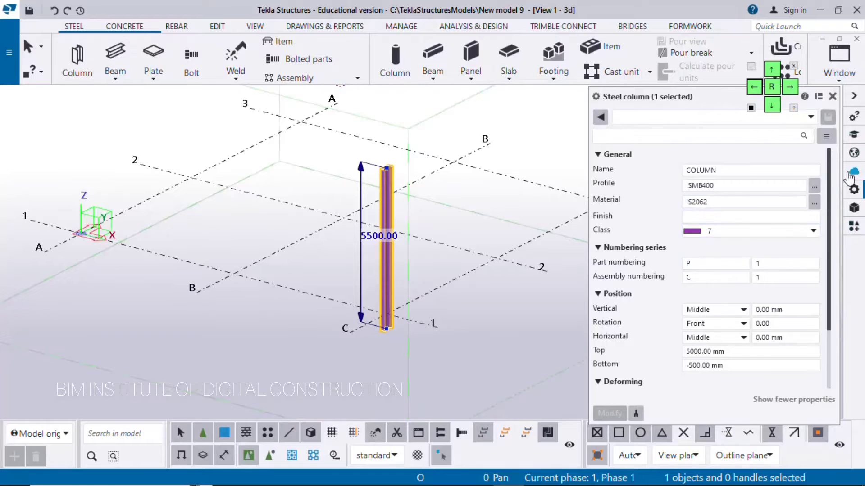
{"action": "left_click_drag", "start_coordinate": [640, 97], "coordinate": [553, 103]}
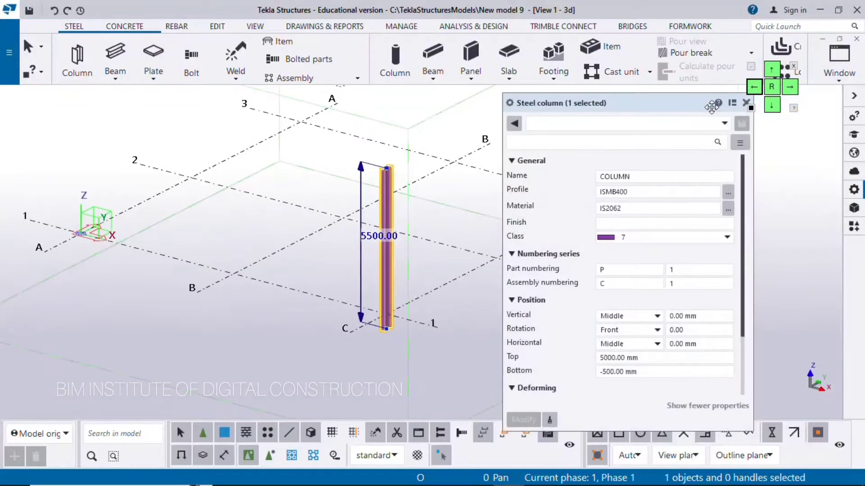
{"action": "left_click", "coordinate": [607, 267]}
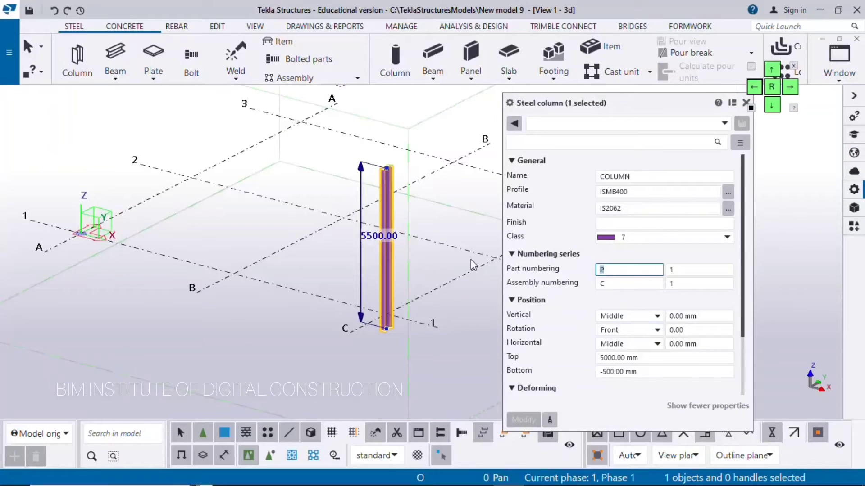
{"action": "type", "text": "C"}
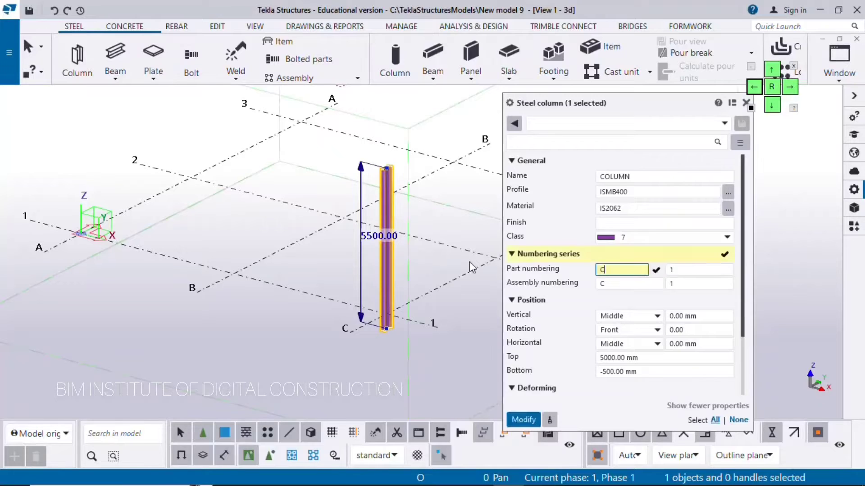
{"action": "left_click", "coordinate": [606, 283]}
{"action": "type", "text": "A"}
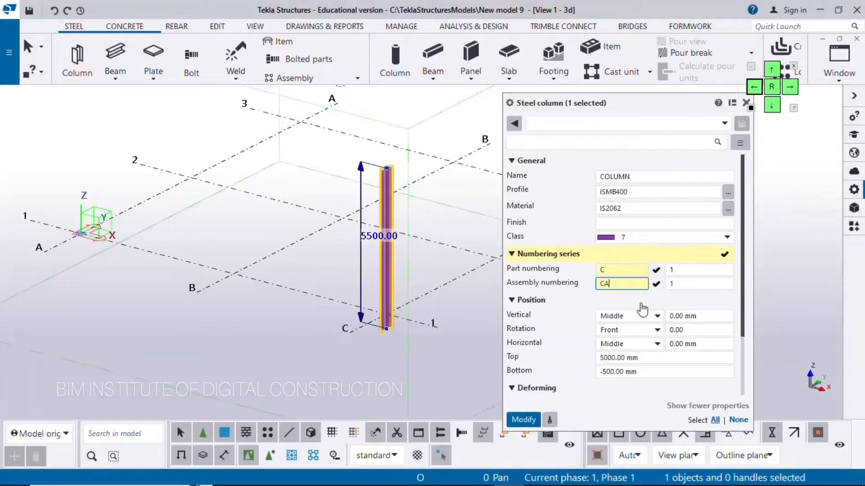
{"action": "left_click", "coordinate": [524, 419]}
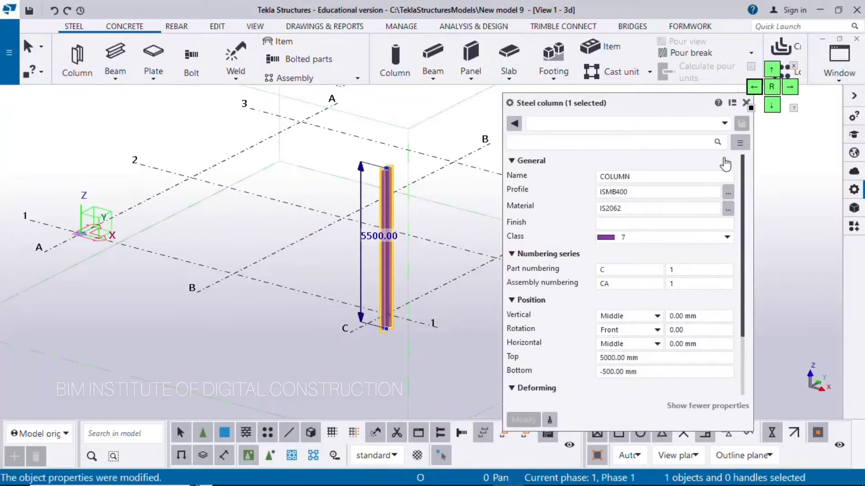
Search the applications and components catalog for component 1047.
{"action": "left_click_drag", "start_coordinate": [686, 93], "coordinate": [648, 90]}
{"action": "left_click", "coordinate": [854, 226]}
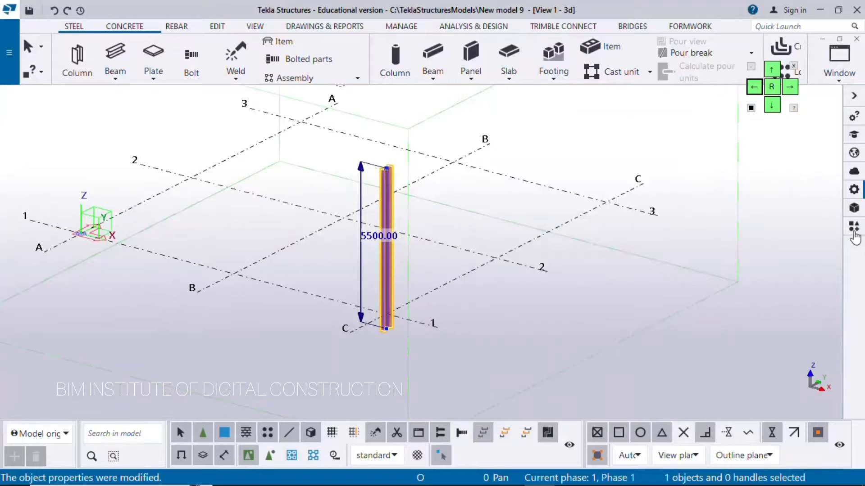
{"action": "left_click", "coordinate": [679, 135]}
{"action": "type", "text": "1047"}
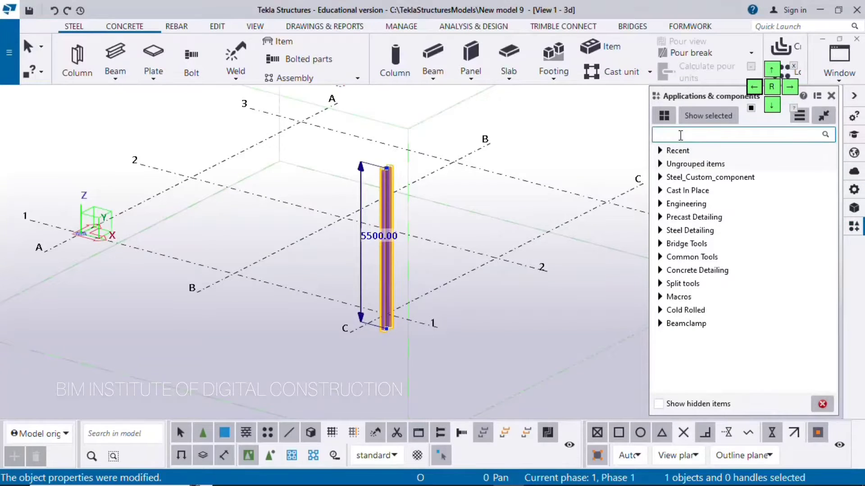
Attach the U.S. Base plate (1047) to the column at the C/1 grid intersection and end the command.
{"action": "left_click", "coordinate": [693, 198]}
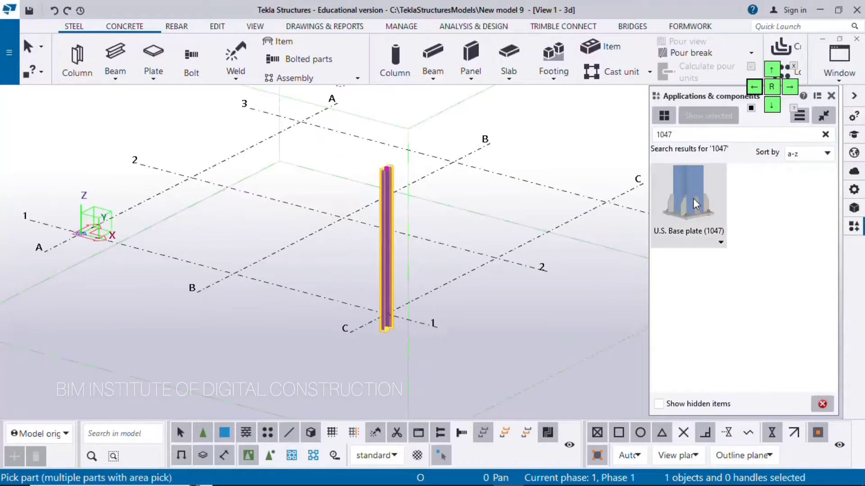
{"action": "scroll", "coordinate": [391, 334], "scroll_direction": "up", "scroll_amount": 3}
{"action": "scroll", "coordinate": [361, 270], "scroll_direction": "up", "scroll_amount": 2}
{"action": "left_click", "coordinate": [343, 234]}
{"action": "scroll", "coordinate": [333, 279], "scroll_direction": "up", "scroll_amount": 2}
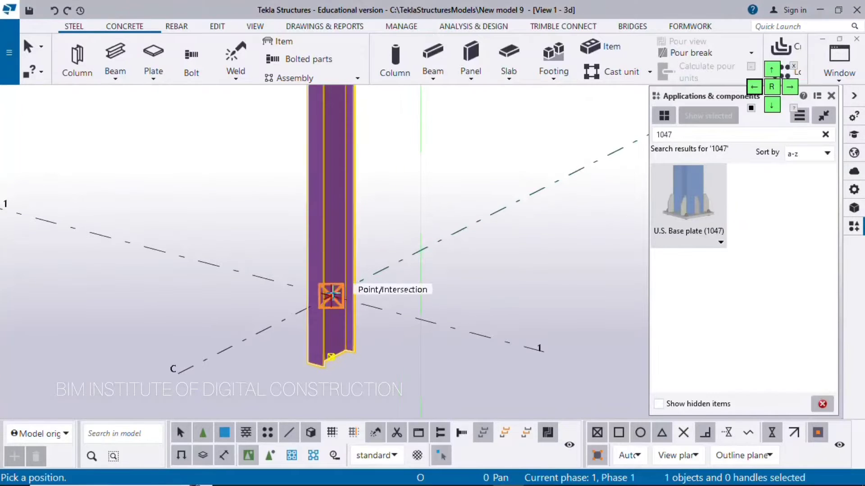
{"action": "left_click", "coordinate": [334, 297]}
{"action": "scroll", "coordinate": [333, 286], "scroll_direction": "down", "scroll_amount": 3}
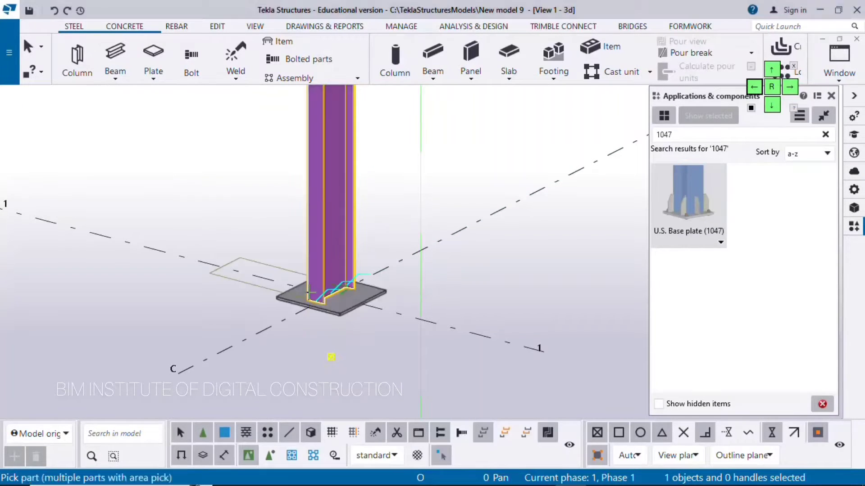
{"action": "right_click", "coordinate": [403, 198]}
{"action": "left_click", "coordinate": [428, 206]}
Open the base plate component's properties and set the plate's position number to prefix BP, start number 1.
{"action": "scroll", "coordinate": [385, 280], "scroll_direction": "up", "scroll_amount": 3}
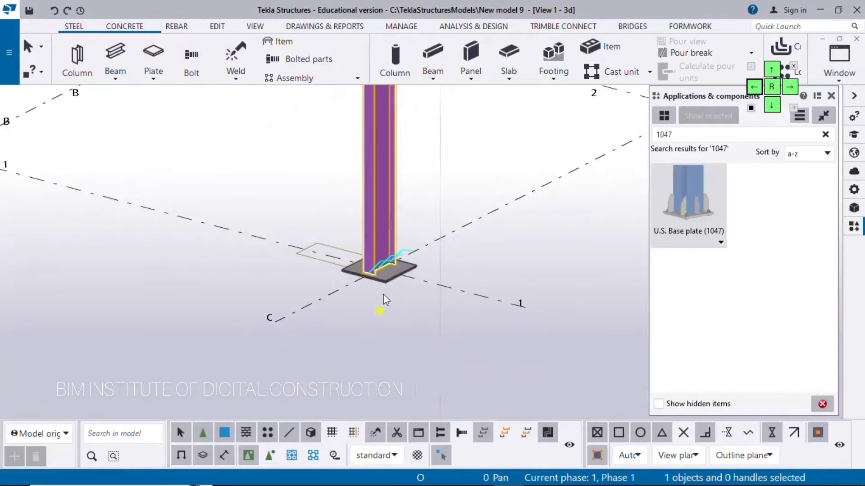
{"action": "double_click", "coordinate": [391, 267]}
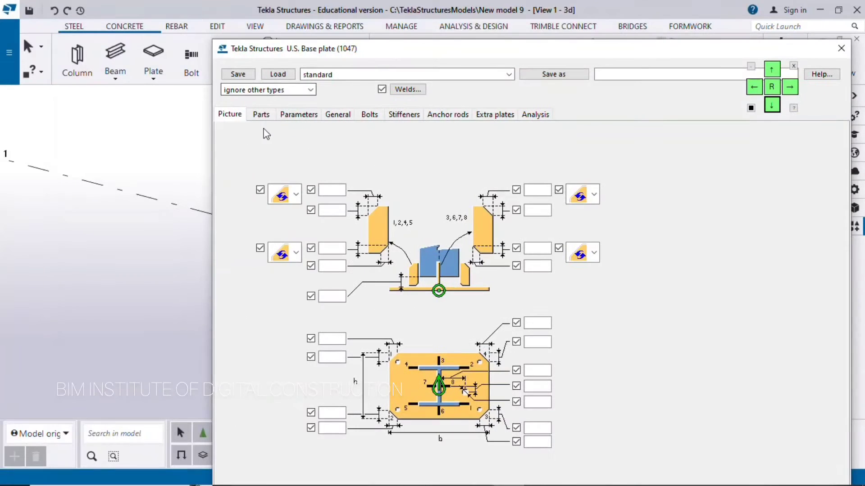
{"action": "left_click", "coordinate": [260, 114]}
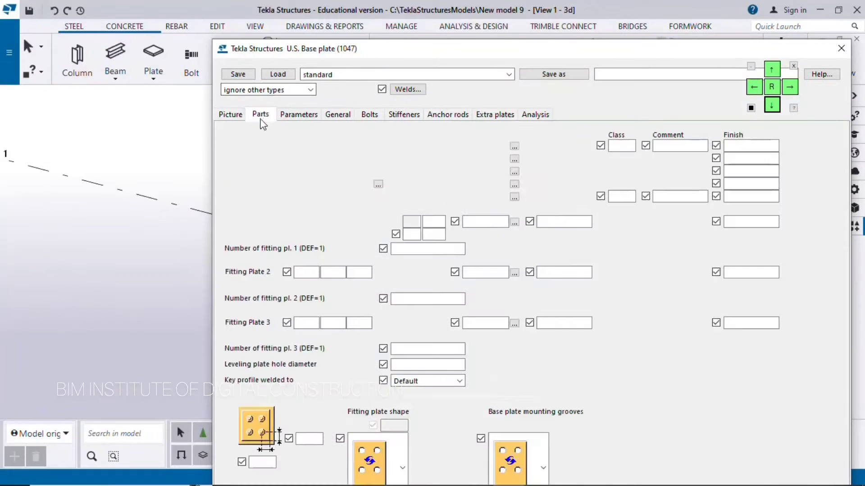
{"action": "left_click", "coordinate": [416, 147]}
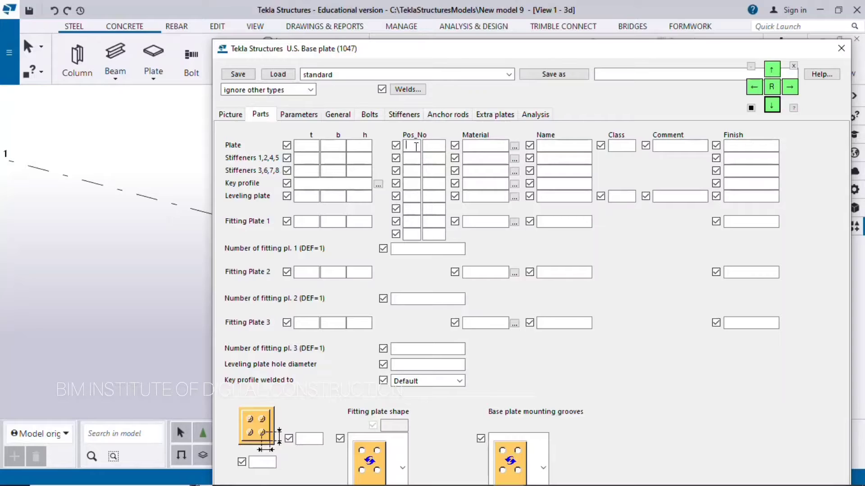
{"action": "type", "text": "BP"}
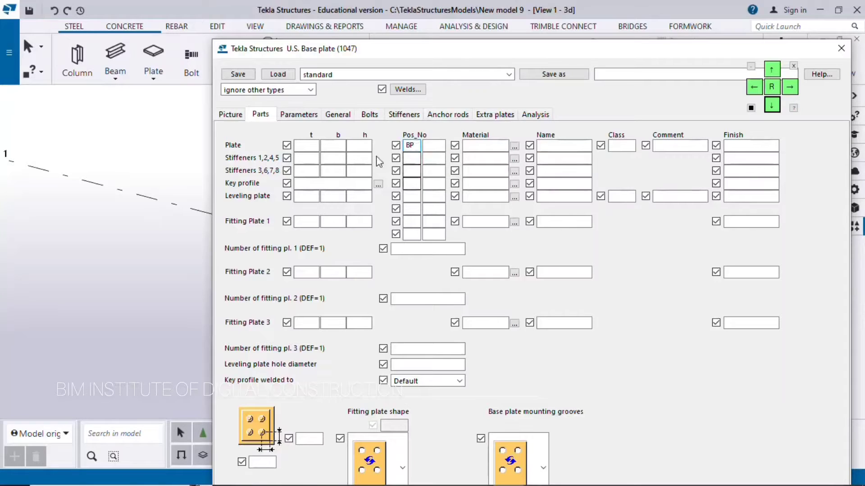
{"action": "left_click", "coordinate": [433, 146]}
{"action": "left_click_drag", "start_coordinate": [448, 53], "coordinate": [459, 15]}
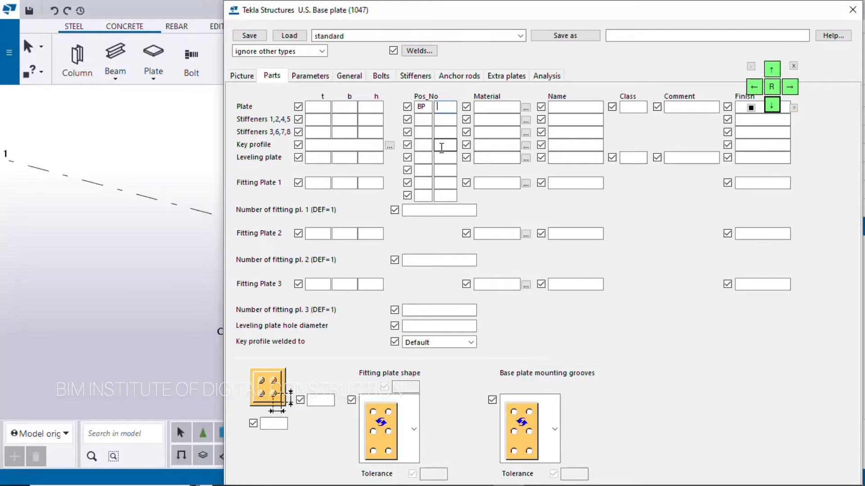
Set the base plate's stiffener positions to 1 2 4 5.
{"action": "left_click", "coordinate": [411, 76]}
{"action": "scroll", "coordinate": [145, 275], "scroll_direction": "up", "scroll_amount": 3}
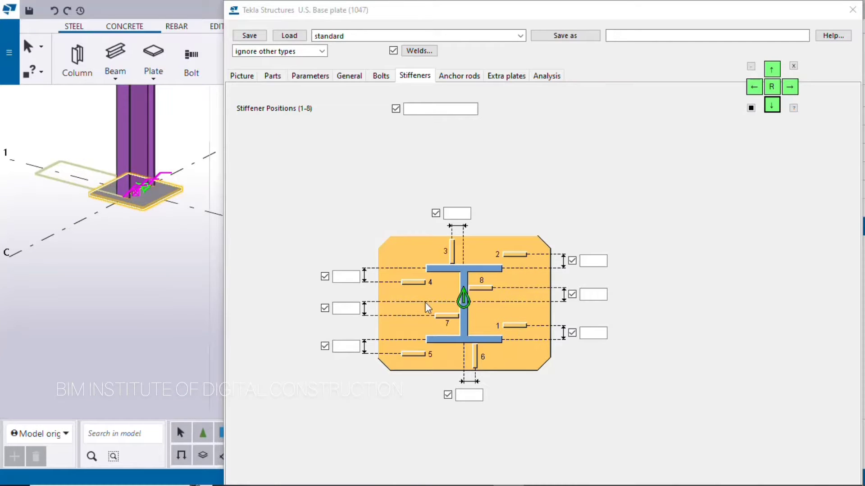
{"action": "left_click", "coordinate": [428, 108]}
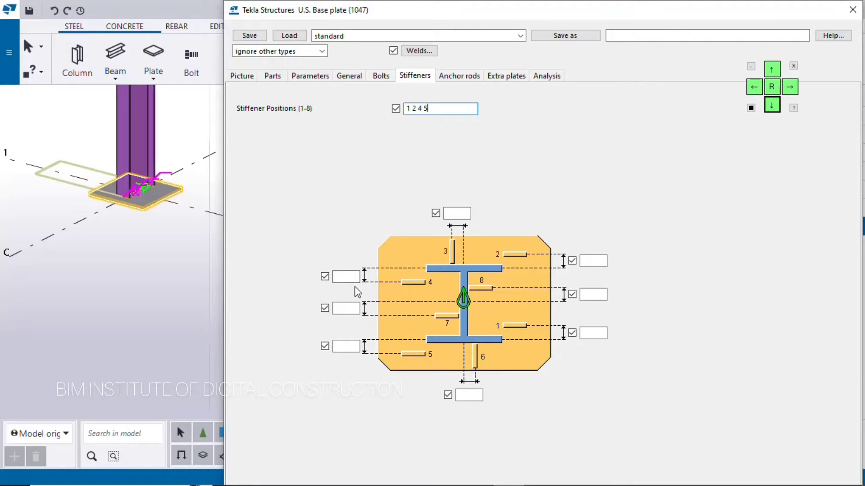
Set the position number of stiffeners 1,2,4,5 to prefix ST, start number 1, and apply the settings to the base plate.
{"action": "left_click", "coordinate": [273, 75]}
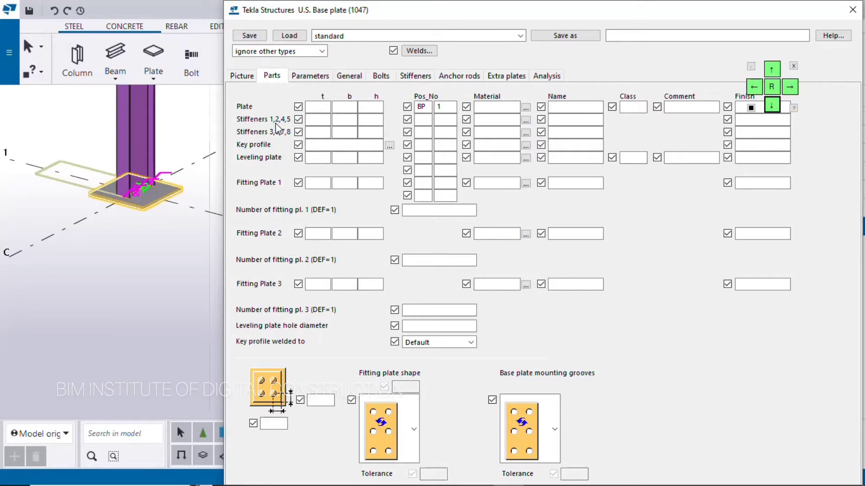
{"action": "left_click", "coordinate": [414, 76]}
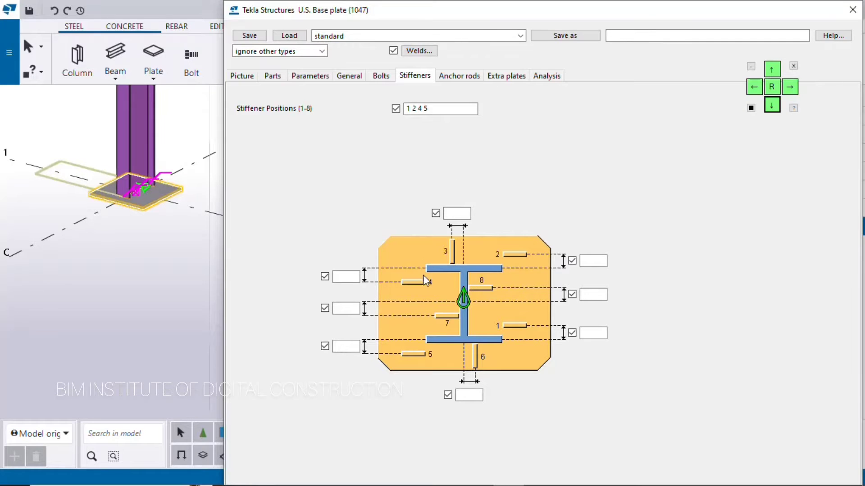
{"action": "left_click", "coordinate": [273, 76]}
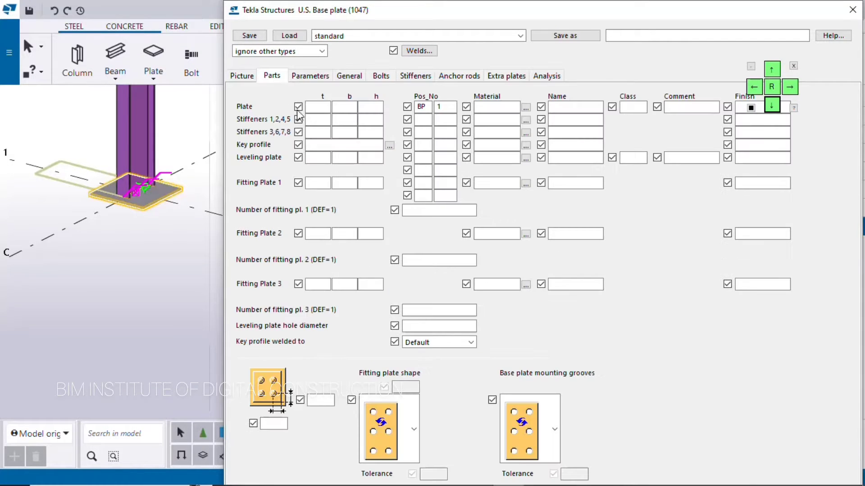
{"action": "left_click", "coordinate": [425, 118]}
{"action": "type", "text": "ST"}
{"action": "left_click", "coordinate": [452, 122]}
{"action": "type", "text": "1"}
{"action": "left_click", "coordinate": [771, 69]}
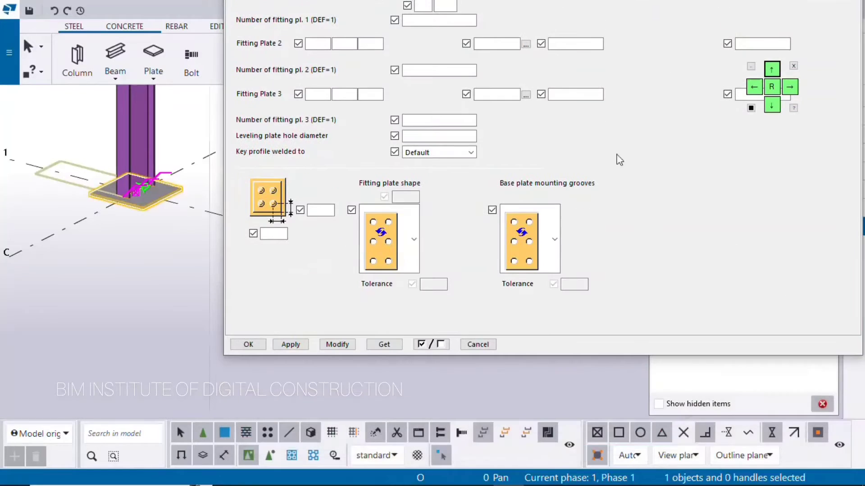
{"action": "left_click", "coordinate": [338, 344]}
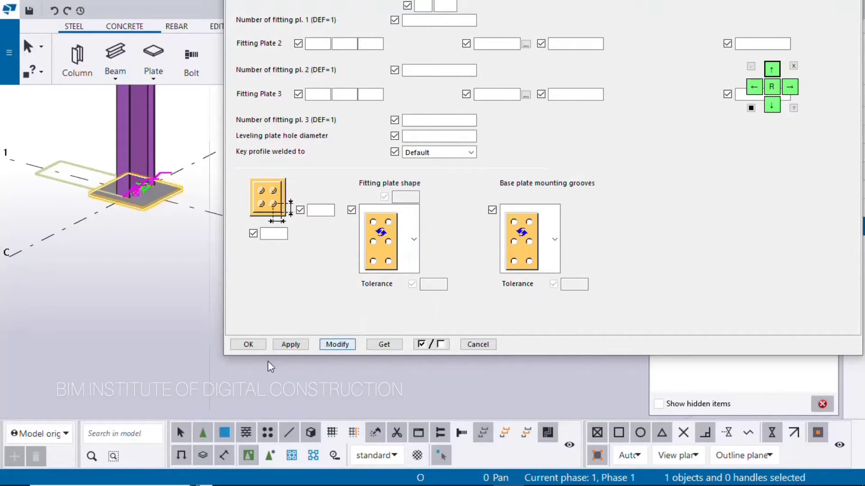
{"action": "left_click", "coordinate": [247, 344]}
Copy the column with its base plate from grid line 1 to grid lines 2 and 3 along grid line C.
{"action": "scroll", "coordinate": [254, 295], "scroll_direction": "down", "scroll_amount": 5}
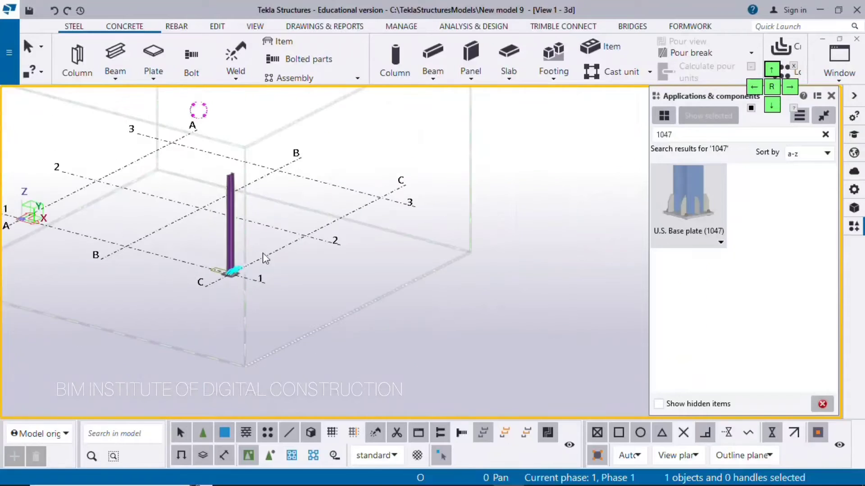
{"action": "left_click_drag", "start_coordinate": [152, 128], "coordinate": [282, 349]}
{"action": "scroll", "coordinate": [315, 297], "scroll_direction": "up", "scroll_amount": 2}
{"action": "right_click", "coordinate": [318, 284]}
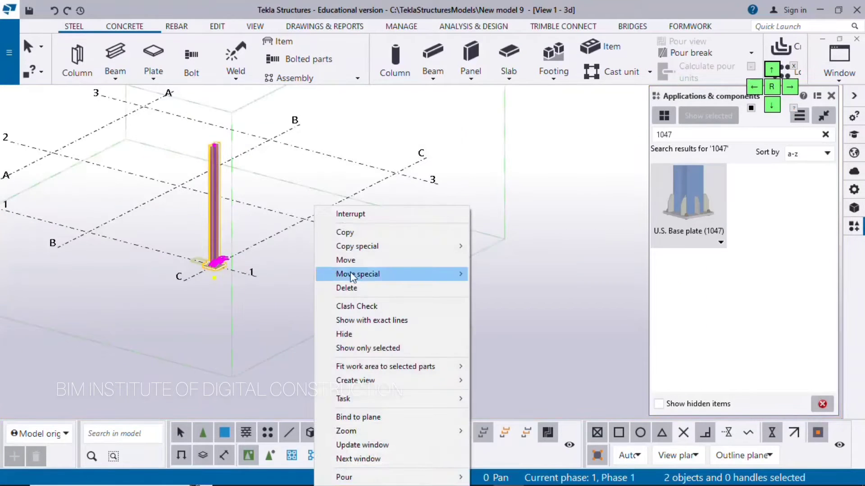
{"action": "left_click", "coordinate": [353, 231]}
{"action": "scroll", "coordinate": [299, 256], "scroll_direction": "up", "scroll_amount": 3}
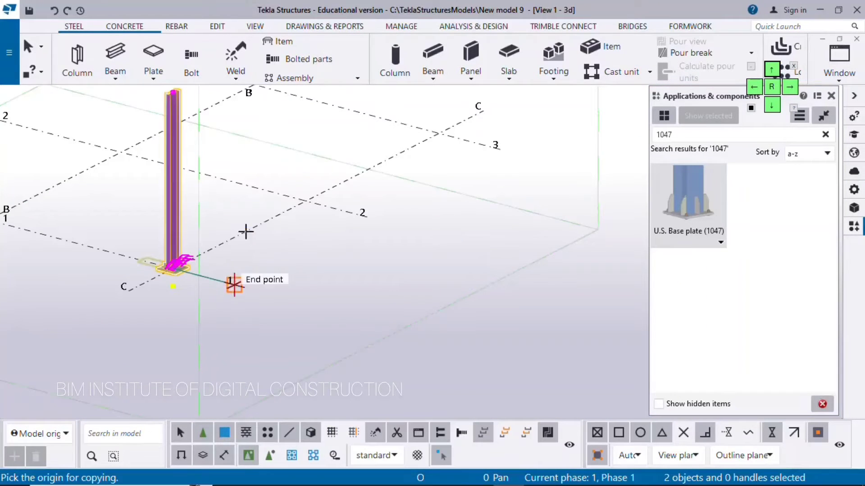
{"action": "left_click", "coordinate": [234, 284]}
{"action": "left_click", "coordinate": [366, 213]}
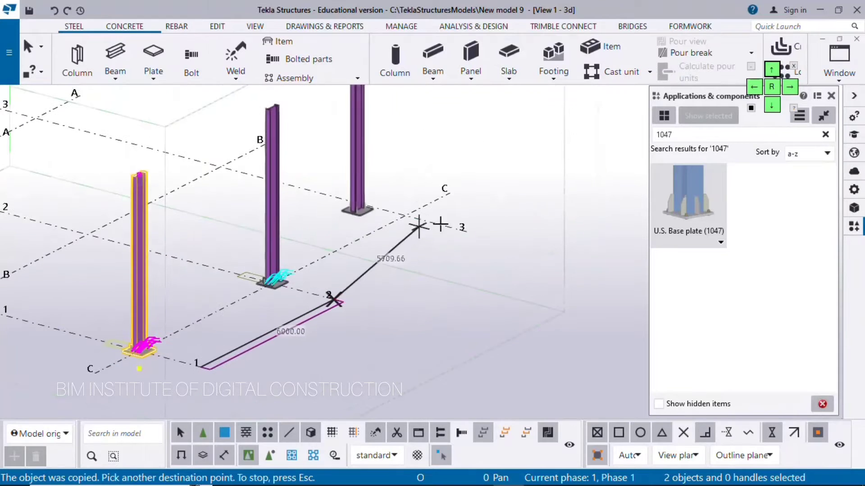
{"action": "left_click", "coordinate": [467, 230]}
{"action": "scroll", "coordinate": [463, 270], "scroll_direction": "down", "scroll_amount": 3}
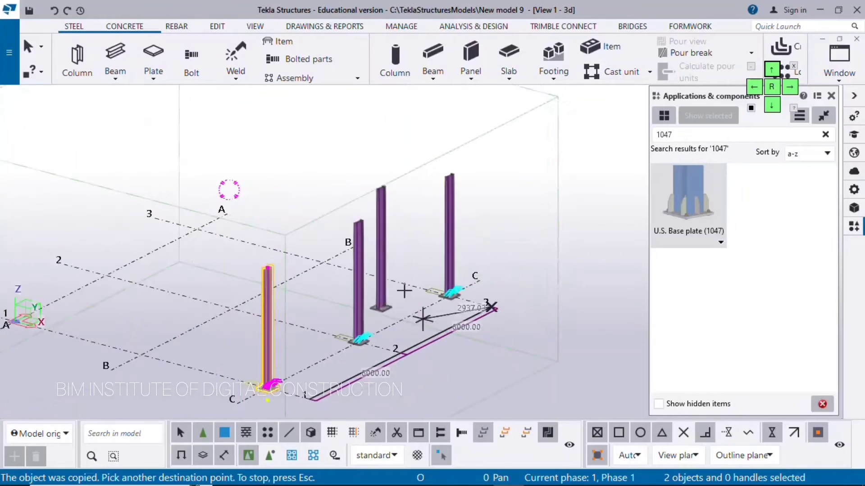
{"action": "right_click", "coordinate": [331, 188]}
{"action": "left_click", "coordinate": [360, 196]}
Change the profile of the column at grid intersection C-2 to ISMB500.
{"action": "middle_click_drag", "start_coordinate": [373, 272], "coordinate": [288, 208]}
{"action": "scroll", "coordinate": [300, 301], "scroll_direction": "up", "scroll_amount": 3}
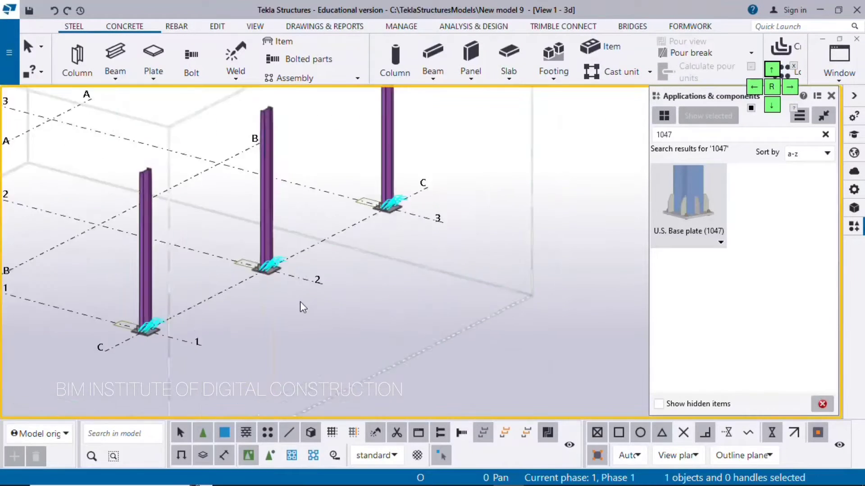
{"action": "left_click", "coordinate": [265, 189]}
{"action": "double_click", "coordinate": [261, 177]}
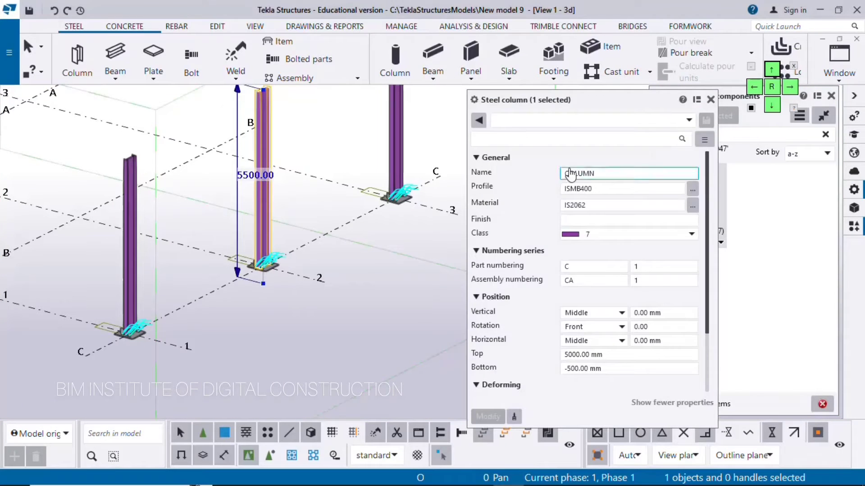
{"action": "left_click", "coordinate": [596, 185]}
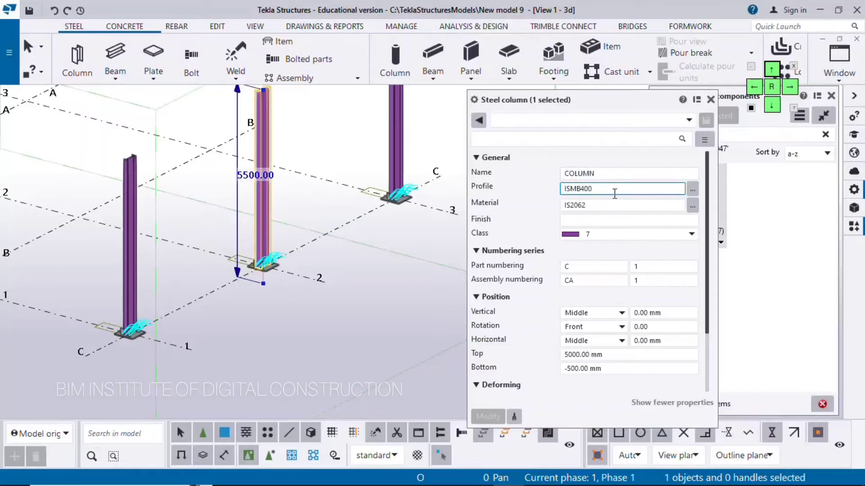
{"action": "key", "text": "BackSpace"}
{"action": "type", "text": "3"}
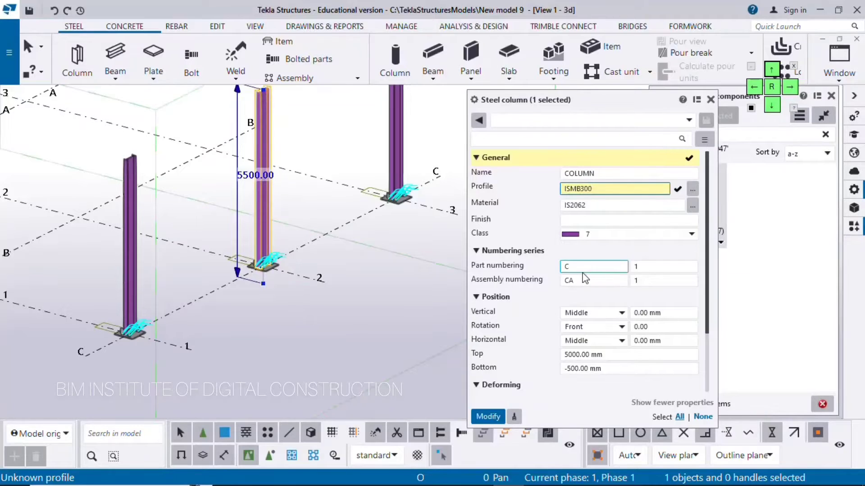
{"action": "key", "text": "BackSpace"}
{"action": "type", "text": "5"}
{"action": "left_click", "coordinate": [488, 416]}
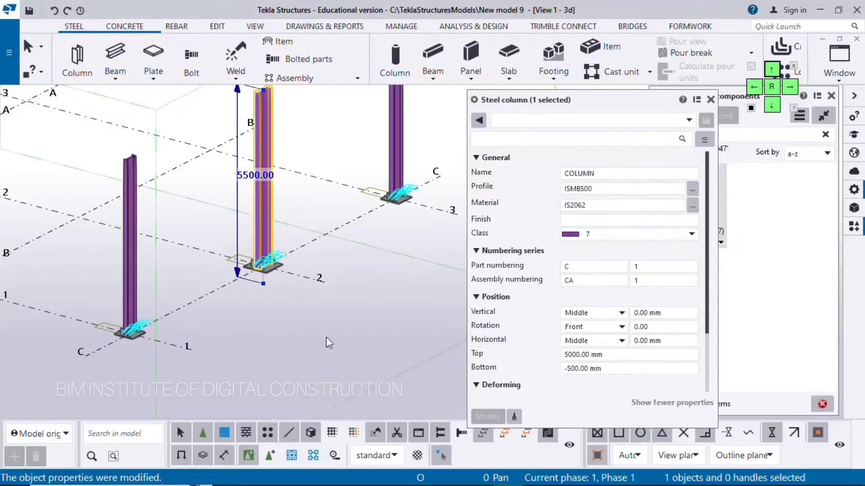
Change the profile of the column at grid intersection C-3 to ISMB600.
{"action": "left_click", "coordinate": [129, 247]}
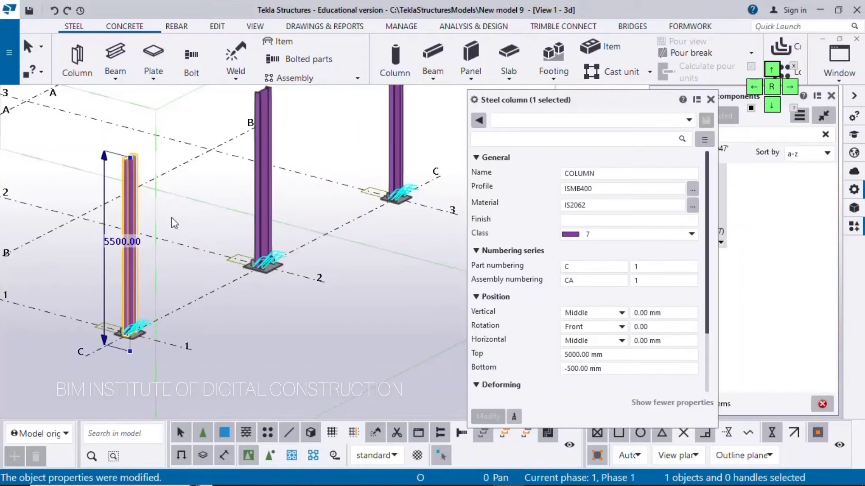
{"action": "left_click", "coordinate": [260, 154]}
{"action": "middle_click_drag", "start_coordinate": [259, 153], "coordinate": [310, 333], "text": "ctrl"}
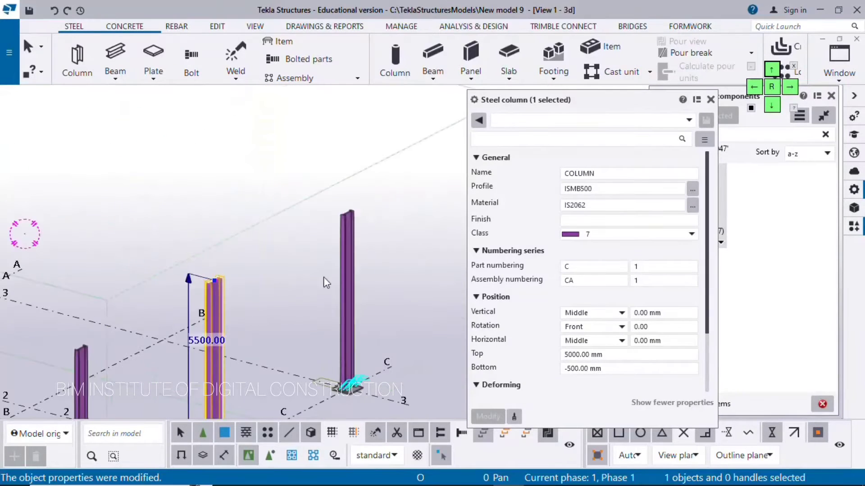
{"action": "left_click", "coordinate": [345, 289]}
{"action": "left_click", "coordinate": [581, 189]}
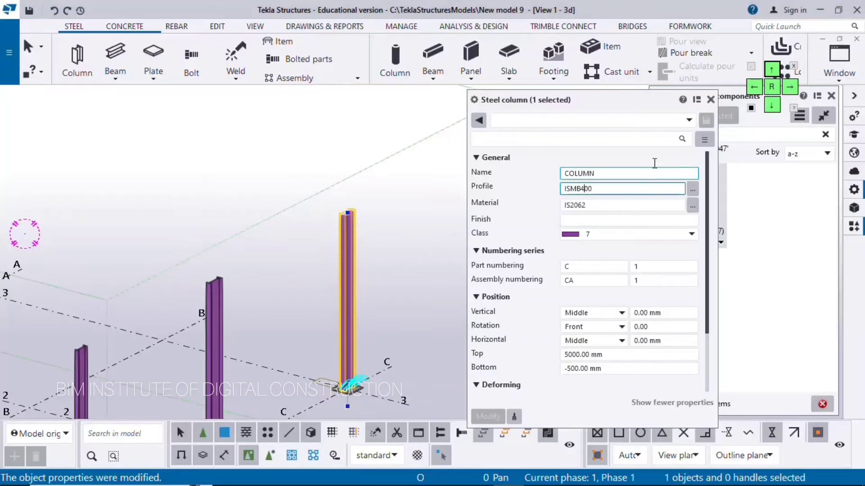
{"action": "key", "text": "BackSpace"}
{"action": "type", "text": "6"}
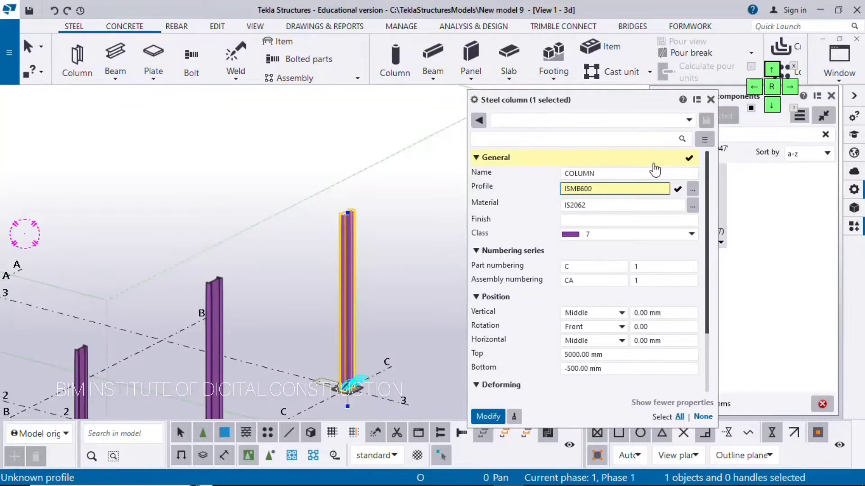
{"action": "left_click", "coordinate": [488, 415]}
Redraw the 3D view to clear the component symbols from the base plates.
{"action": "middle_click_drag", "start_coordinate": [324, 363], "coordinate": [349, 215]}
{"action": "right_click", "coordinate": [276, 201]}
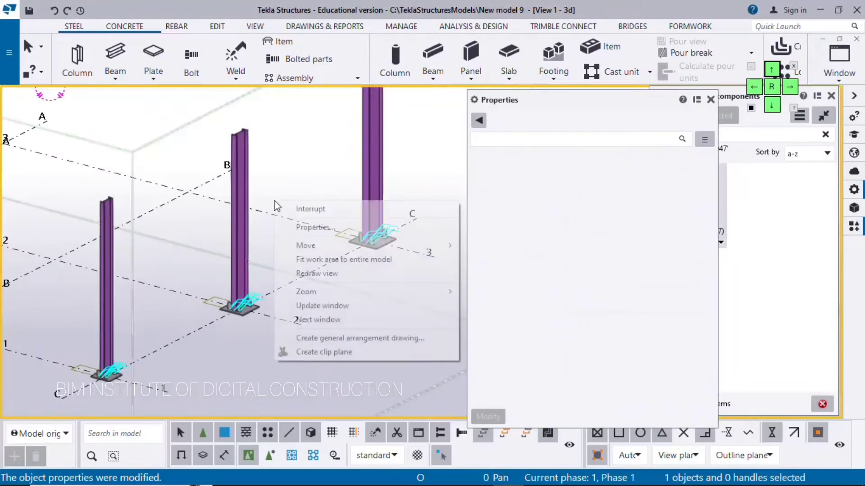
{"action": "left_click", "coordinate": [293, 270]}
{"action": "scroll", "coordinate": [152, 335], "scroll_direction": "up", "scroll_amount": 3}
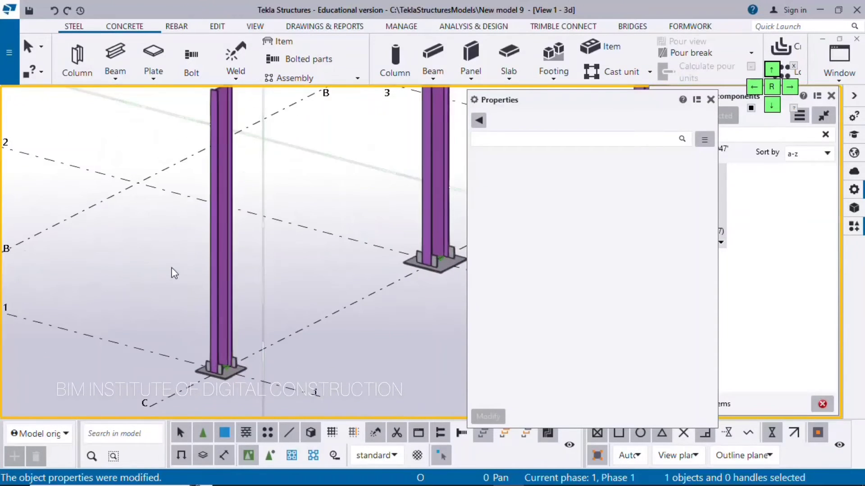
Switch the selection to assemblies and examine the assembly numbering of each of the three columns along grid line C.
{"action": "left_click", "coordinate": [218, 225]}
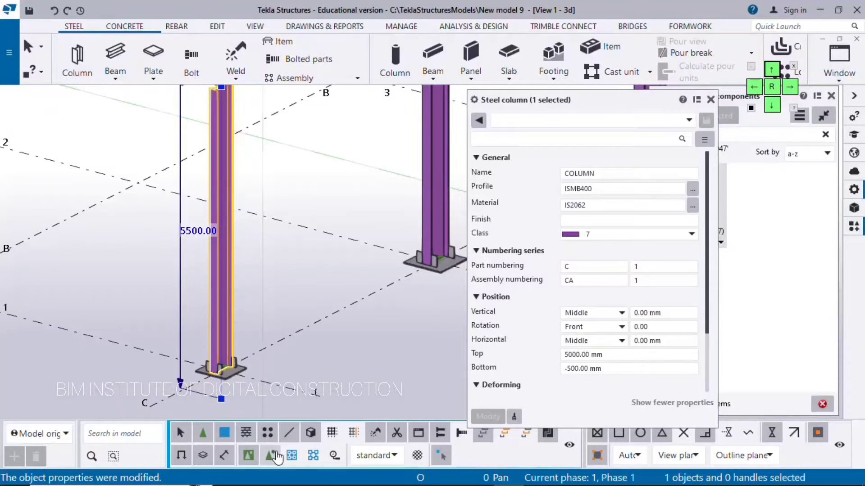
{"action": "left_click", "coordinate": [292, 455]}
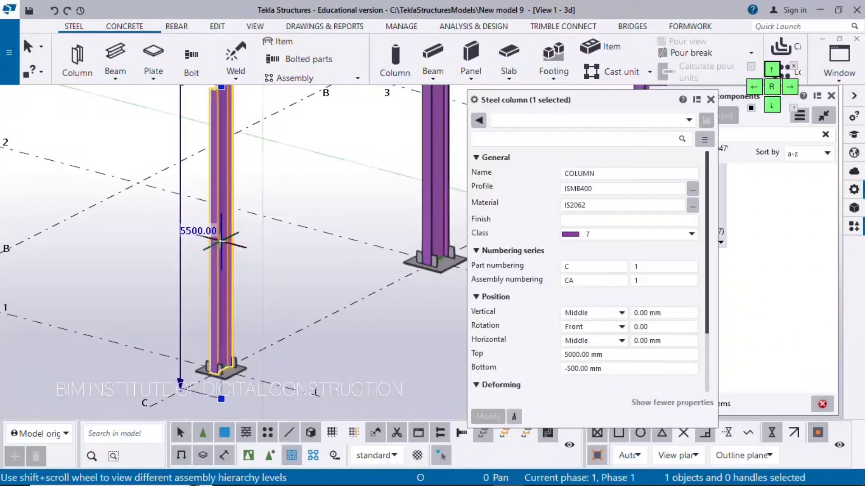
{"action": "left_click", "coordinate": [243, 310]}
{"action": "left_click", "coordinate": [225, 298]}
{"action": "scroll", "coordinate": [225, 298], "scroll_direction": "down", "scroll_amount": 3}
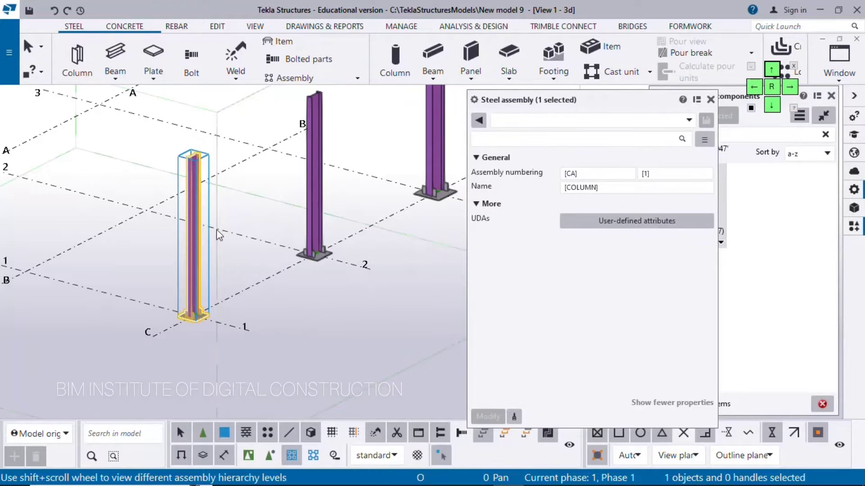
{"action": "middle_click_drag", "start_coordinate": [315, 196], "coordinate": [340, 252], "text": "ctrl"}
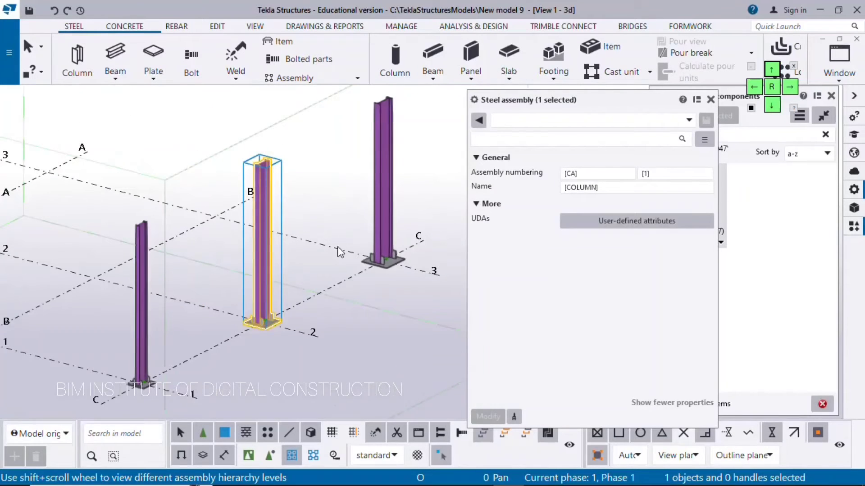
{"action": "left_click", "coordinate": [394, 194]}
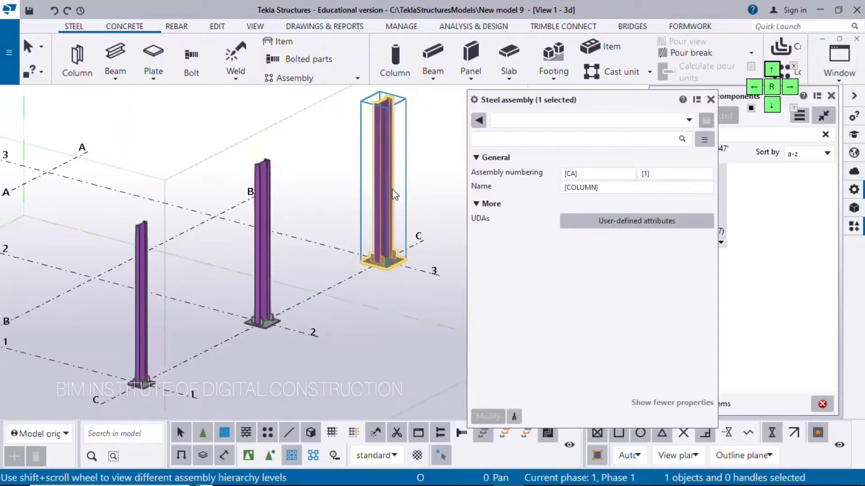
{"action": "scroll", "coordinate": [205, 268], "scroll_direction": "up", "scroll_amount": 3}
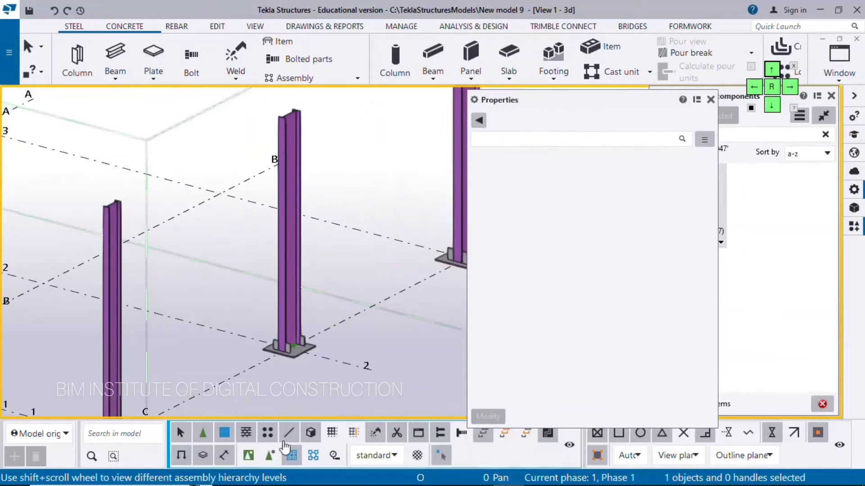
Return to component-level selection, review the numbering series of the column at C-1, and close the properties and component catalog.
{"action": "left_click", "coordinate": [248, 455]}
{"action": "scroll", "coordinate": [280, 327], "scroll_direction": "up", "scroll_amount": 2}
{"action": "left_click", "coordinate": [123, 282]}
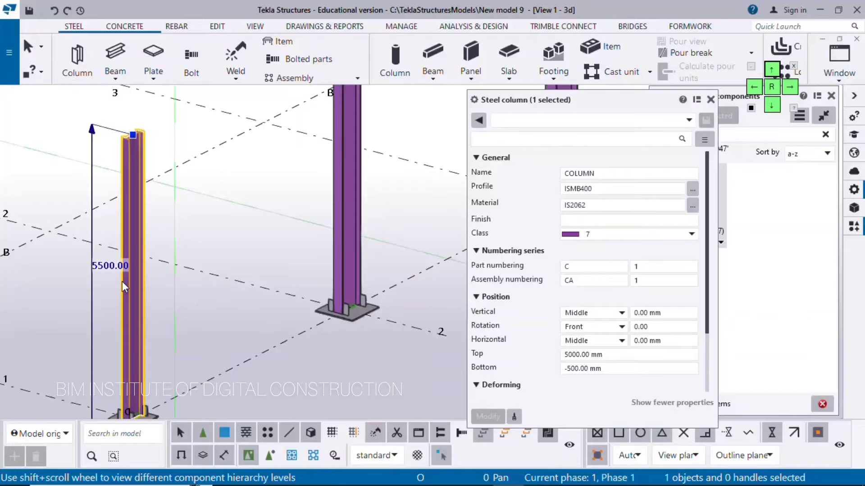
{"action": "scroll", "coordinate": [122, 282], "scroll_direction": "down", "scroll_amount": 4}
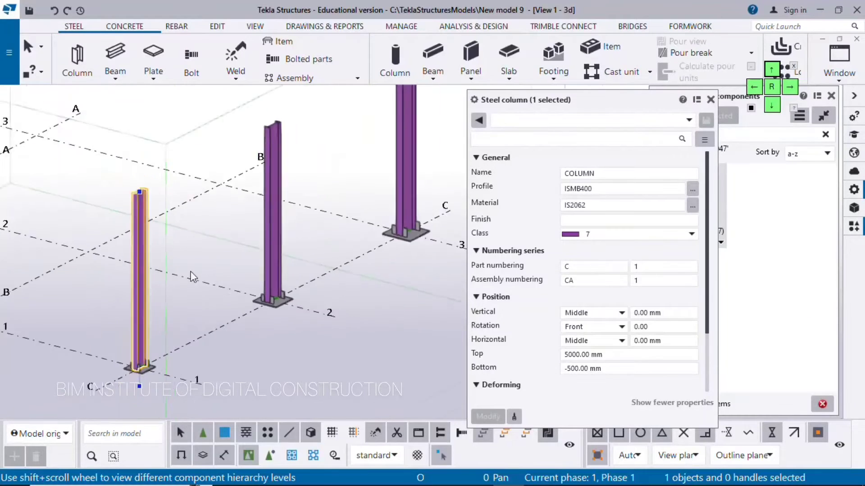
{"action": "left_click", "coordinate": [709, 99]}
{"action": "left_click", "coordinate": [831, 95]}
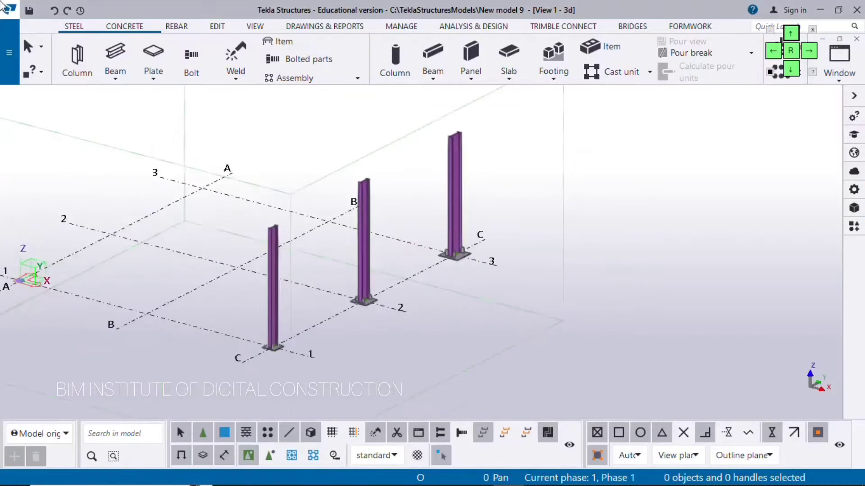
Model a steel beam from the top of the column at C-1 to the top of the column at C-2.
{"action": "scroll", "coordinate": [352, 262], "scroll_direction": "up", "scroll_amount": 3}
{"action": "scroll", "coordinate": [354, 263], "scroll_direction": "up", "scroll_amount": 1}
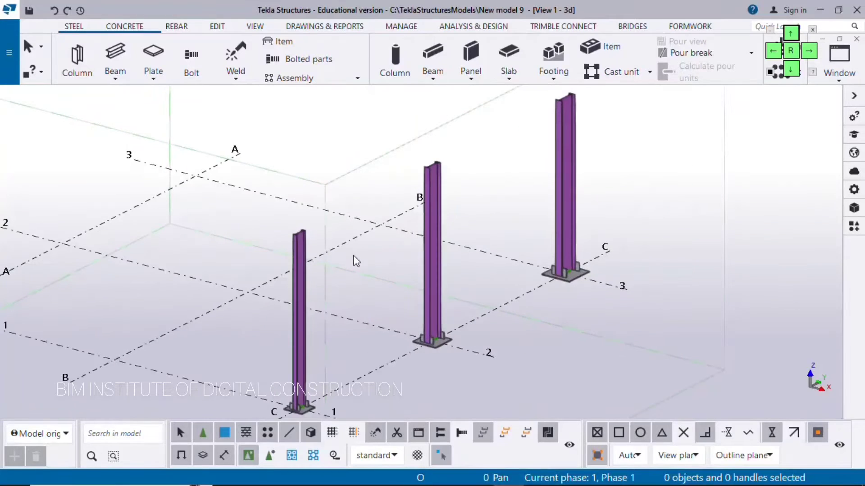
{"action": "scroll", "coordinate": [356, 261], "scroll_direction": "down", "scroll_amount": 1}
{"action": "left_click", "coordinate": [115, 78]}
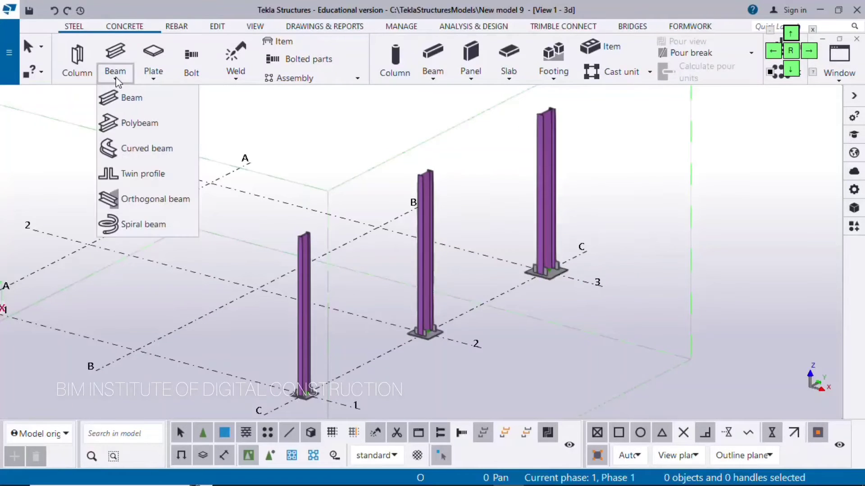
{"action": "left_click", "coordinate": [128, 98]}
{"action": "scroll", "coordinate": [299, 235], "scroll_direction": "up", "scroll_amount": 2}
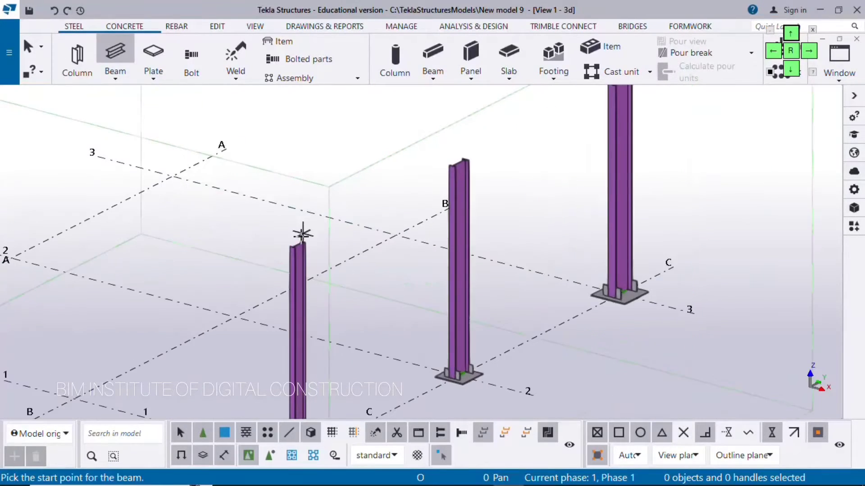
{"action": "left_click", "coordinate": [298, 244]}
{"action": "left_click", "coordinate": [459, 158]}
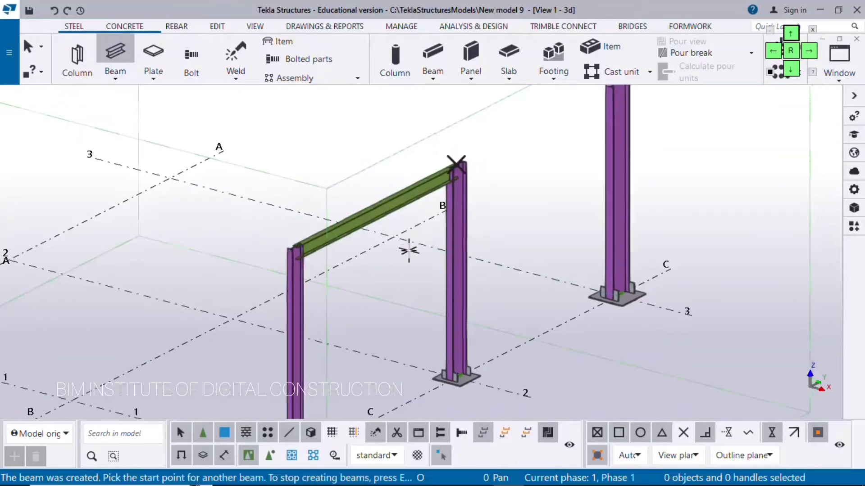
Model a second steel beam between the tops of the columns at C-2 and C-3, and end the Beam command.
{"action": "scroll", "coordinate": [457, 161], "scroll_direction": "up", "scroll_amount": 2}
{"action": "middle_click_drag", "start_coordinate": [396, 193], "coordinate": [353, 241]}
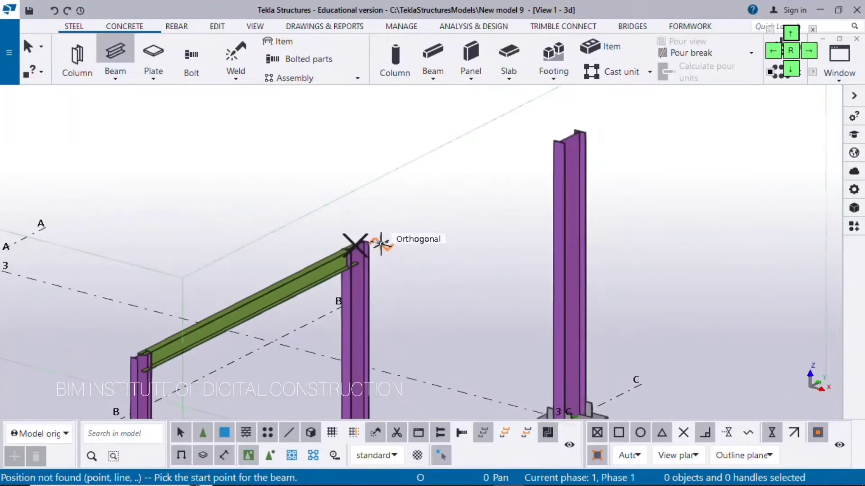
{"action": "left_click", "coordinate": [355, 245]}
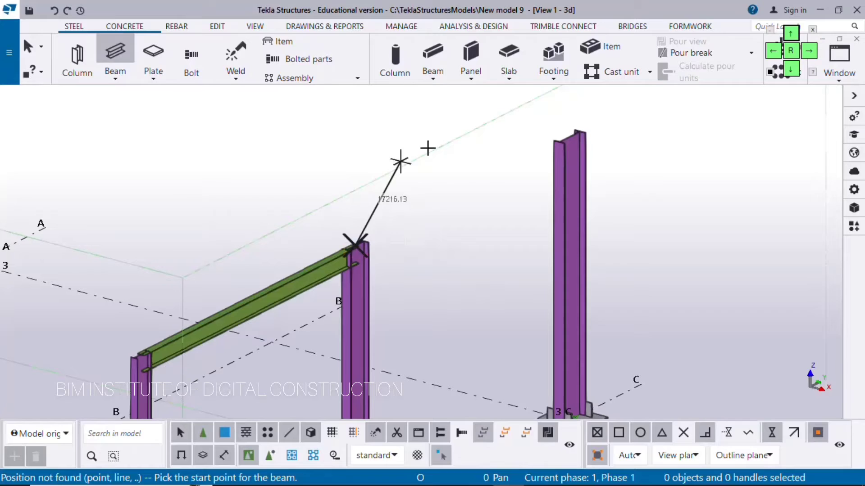
{"action": "left_click", "coordinate": [569, 135]}
{"action": "right_click", "coordinate": [372, 124]}
{"action": "left_click", "coordinate": [407, 134]}
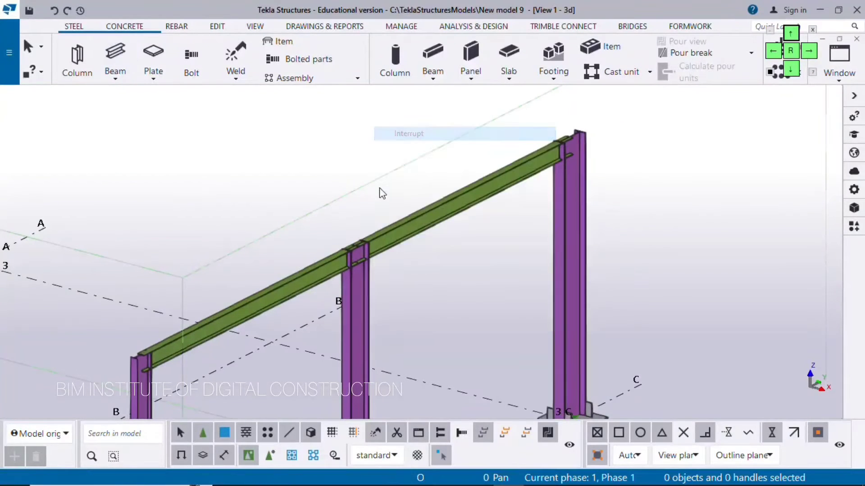
Change the profile of the beam between grid lines 2 and 3 to ISMB400.
{"action": "left_click", "coordinate": [406, 239]}
{"action": "double_click", "coordinate": [406, 239]}
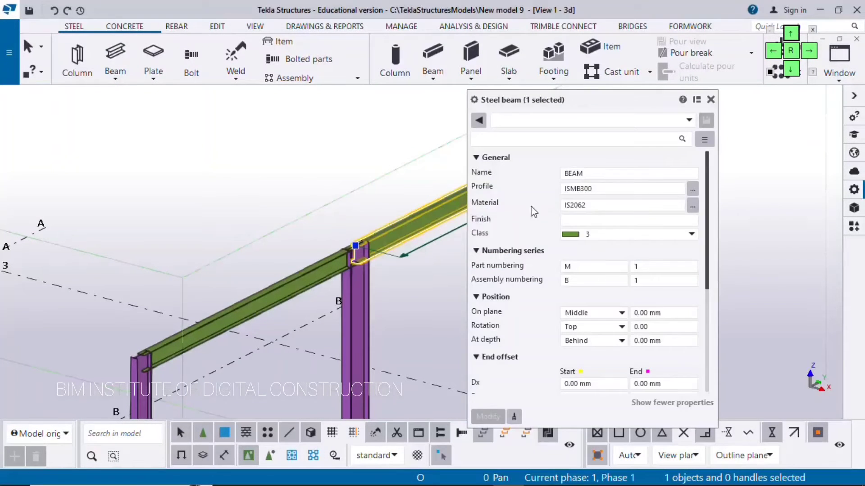
{"action": "left_click", "coordinate": [586, 188]}
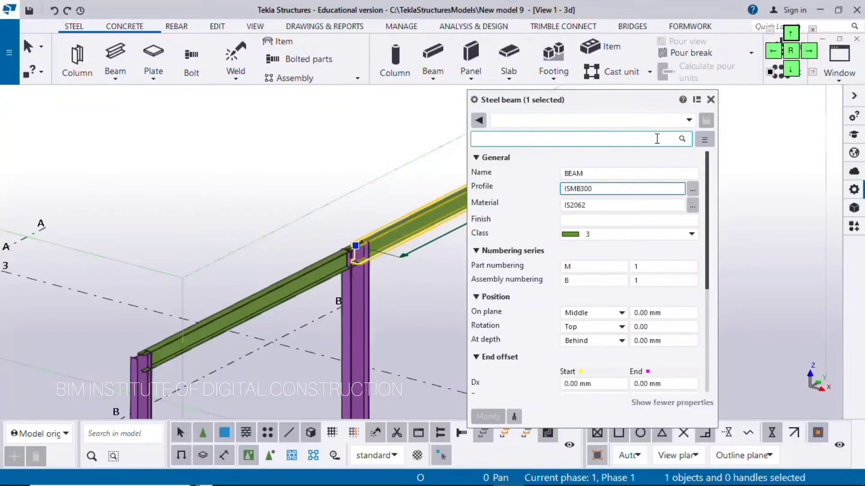
{"action": "key", "text": "BackSpace"}
{"action": "type", "text": "4"}
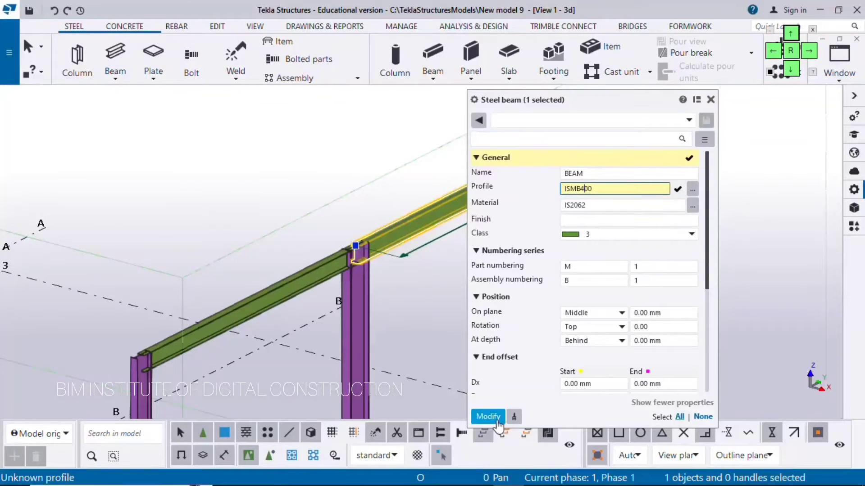
{"action": "left_click", "coordinate": [497, 421]}
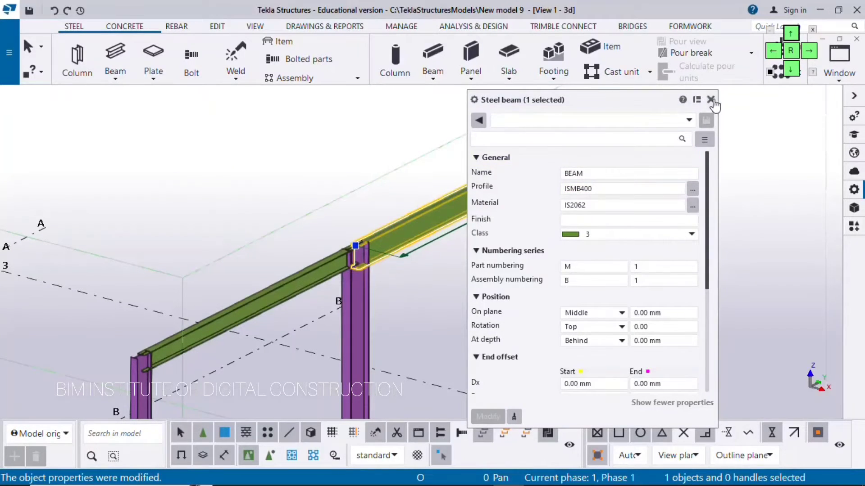
{"action": "left_click", "coordinate": [710, 100]}
Find the End plate (144) component and use it to connect the beam between grid lines 1 and 2 to the column at C-1.
{"action": "left_click", "coordinate": [854, 226]}
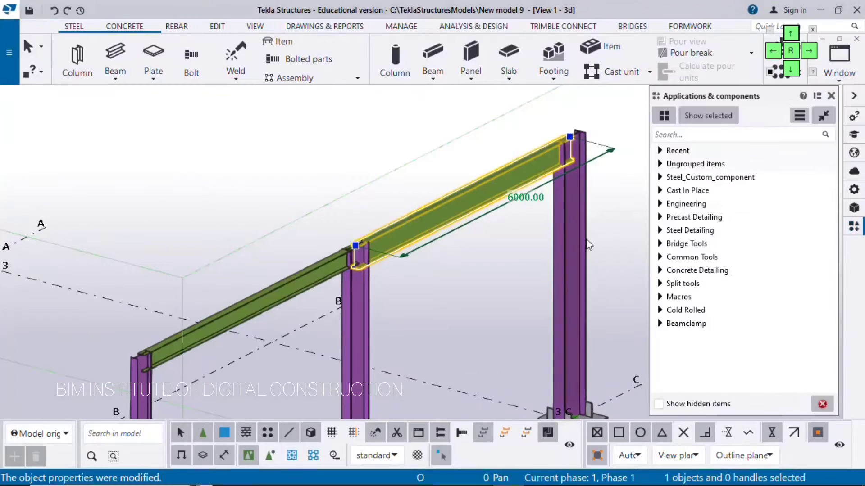
{"action": "left_click", "coordinate": [691, 136]}
{"action": "type", "text": "144"}
{"action": "left_click", "coordinate": [764, 199]}
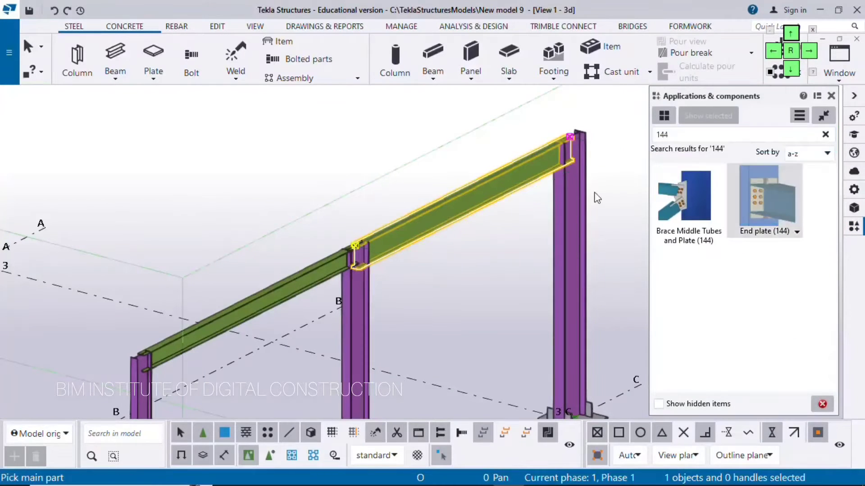
{"action": "scroll", "coordinate": [597, 198], "scroll_direction": "down", "scroll_amount": 2}
{"action": "scroll", "coordinate": [293, 290], "scroll_direction": "up", "scroll_amount": 3}
{"action": "scroll", "coordinate": [252, 282], "scroll_direction": "up", "scroll_amount": 2}
{"action": "left_click", "coordinate": [253, 281]}
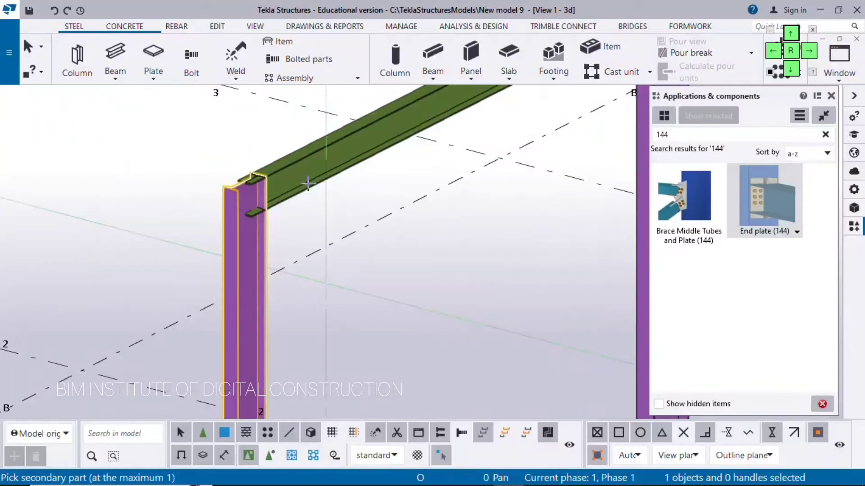
{"action": "left_click", "coordinate": [308, 183]}
{"action": "right_click", "coordinate": [128, 141]}
{"action": "left_click", "coordinate": [229, 148]}
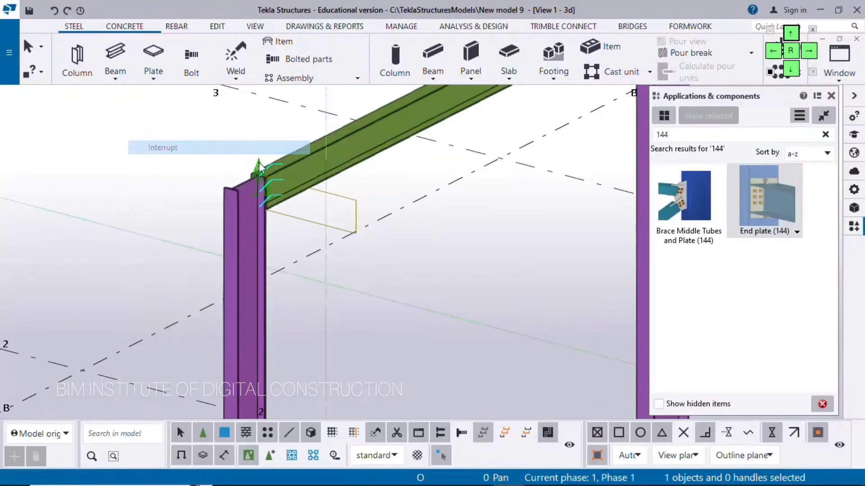
Set the end plate numbering of the connection at column C-1 to prefix EP with start number 1, and apply it.
{"action": "double_click", "coordinate": [263, 163]}
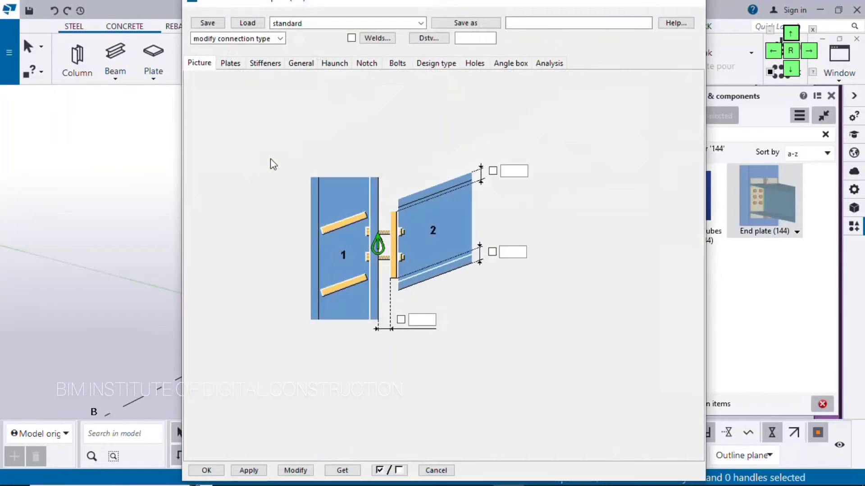
{"action": "left_click", "coordinate": [236, 63]}
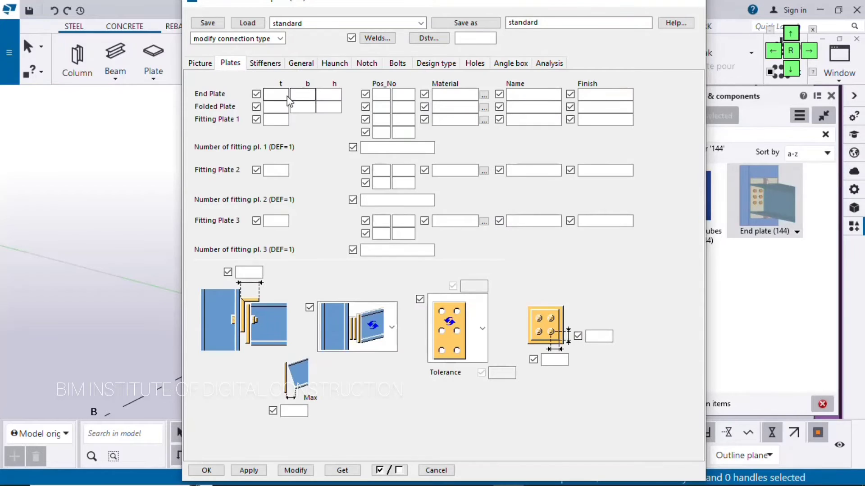
{"action": "left_click", "coordinate": [380, 96]}
{"action": "left_click", "coordinate": [394, 95]}
{"action": "type", "text": "1"}
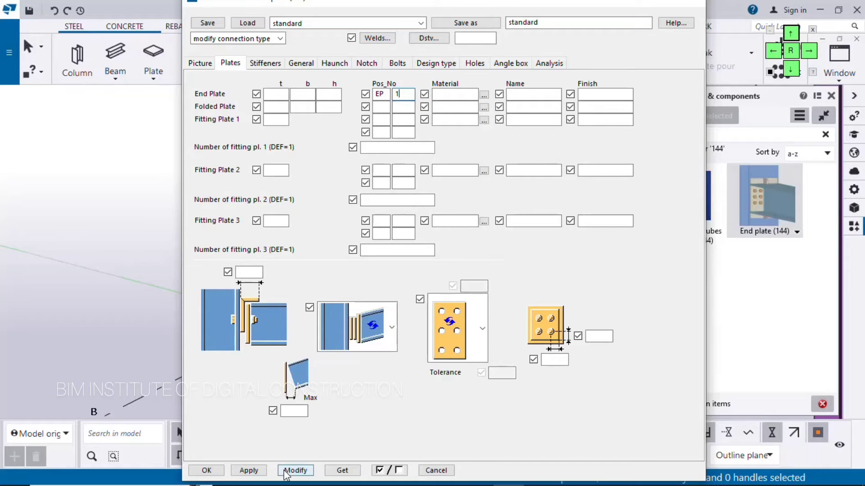
{"action": "left_click", "coordinate": [206, 470]}
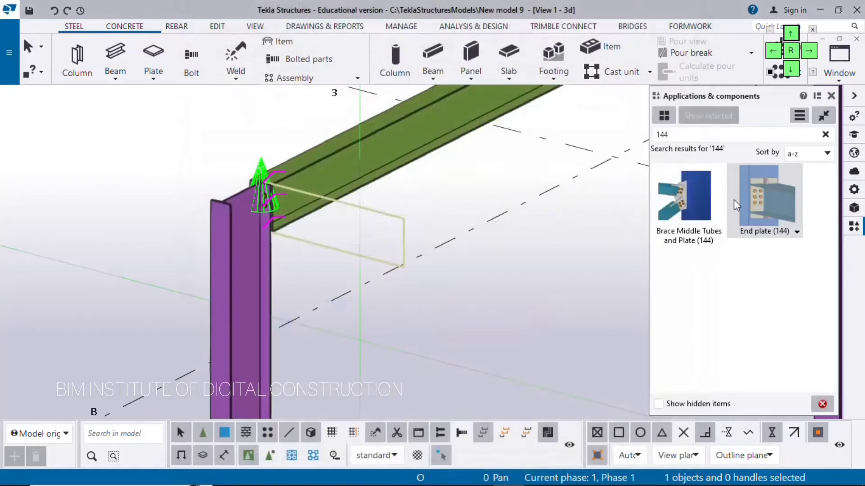
Add an End plate (144) connection between the column at C-2 and the beam spanning grid lines 1 and 2.
{"action": "scroll", "coordinate": [535, 257], "scroll_direction": "down", "scroll_amount": 5}
{"action": "scroll", "coordinate": [473, 253], "scroll_direction": "up", "scroll_amount": 5}
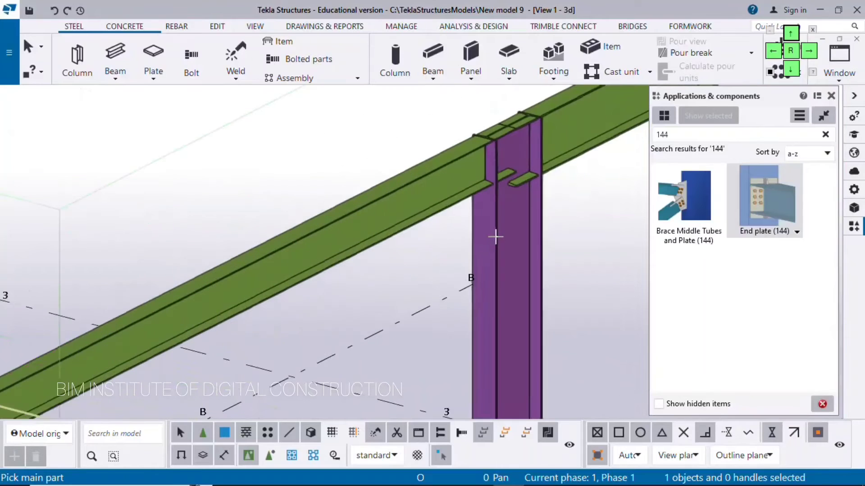
{"action": "left_click", "coordinate": [498, 236]}
{"action": "left_click", "coordinate": [403, 215]}
{"action": "scroll", "coordinate": [395, 289], "scroll_direction": "down", "scroll_amount": 2}
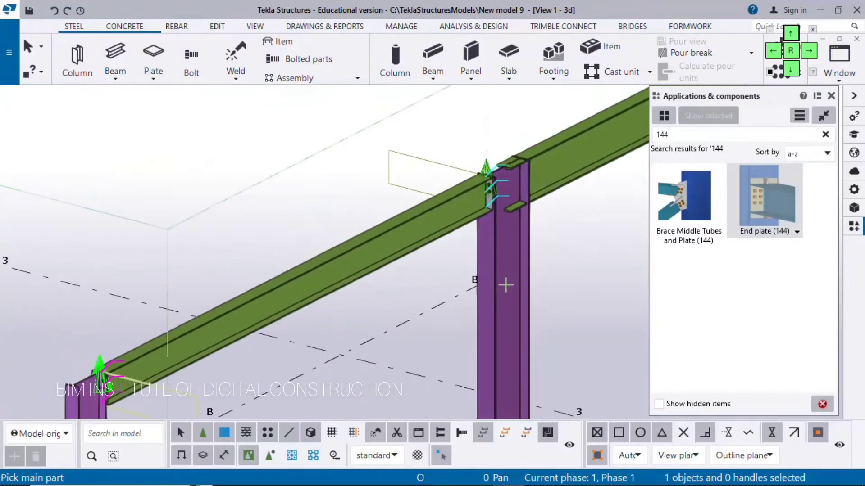
Connect the beam between grid lines 2 and 3 to the columns at C-2 and C-3 with End plate (144), and end the command.
{"action": "left_click", "coordinate": [508, 252]}
{"action": "scroll", "coordinate": [548, 234], "scroll_direction": "down", "scroll_amount": 3}
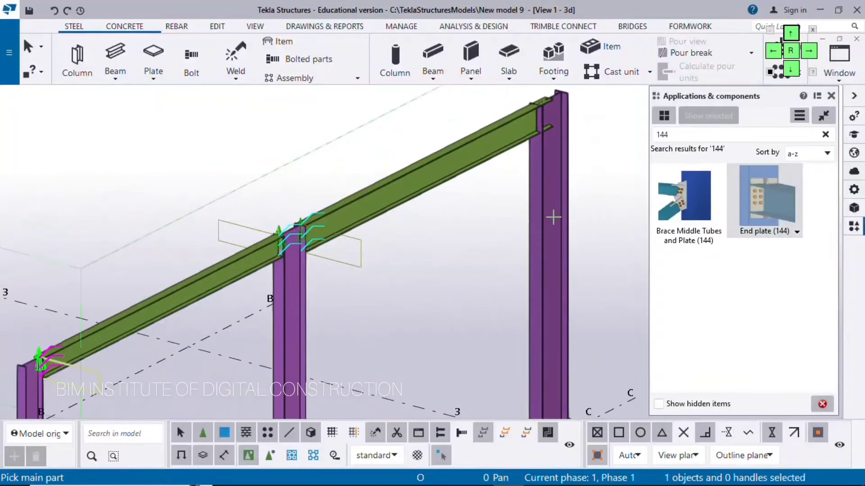
{"action": "left_click", "coordinate": [553, 217]}
{"action": "left_click", "coordinate": [480, 167]}
{"action": "right_click", "coordinate": [174, 136]}
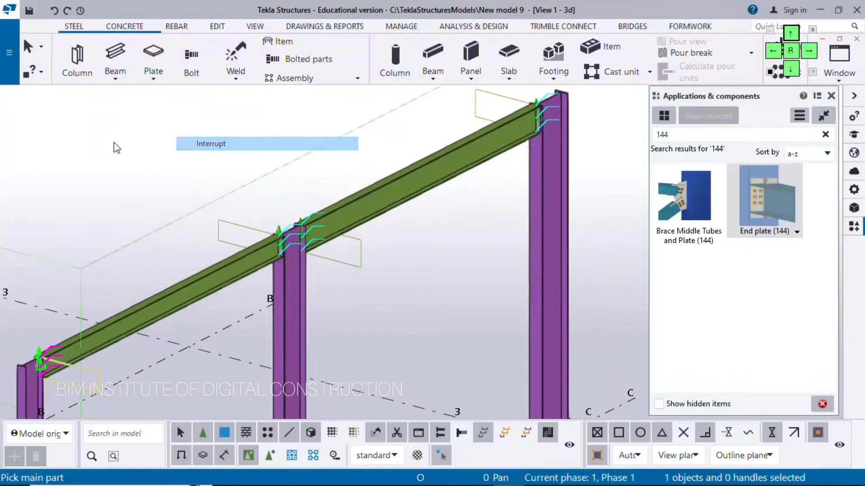
{"action": "right_click", "coordinate": [70, 143]}
{"action": "left_click", "coordinate": [98, 220]}
{"action": "scroll", "coordinate": [292, 257], "scroll_direction": "down", "scroll_amount": 3}
{"action": "middle_click_drag", "start_coordinate": [292, 257], "coordinate": [345, 263]}
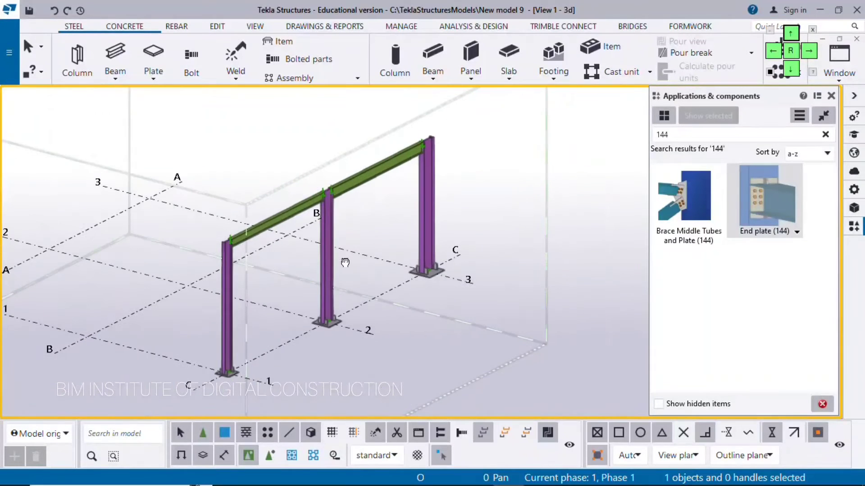
{"action": "scroll", "coordinate": [349, 274], "scroll_direction": "up", "scroll_amount": 2}
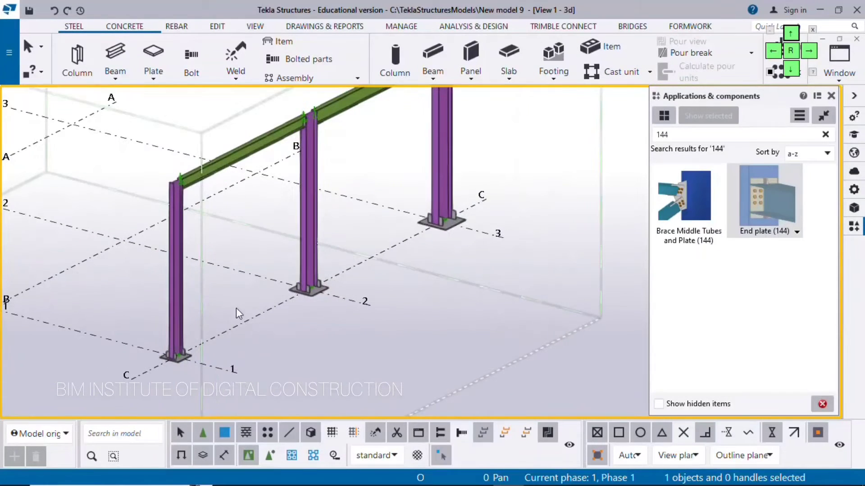
{"action": "scroll", "coordinate": [236, 307], "scroll_direction": "down", "scroll_amount": 2}
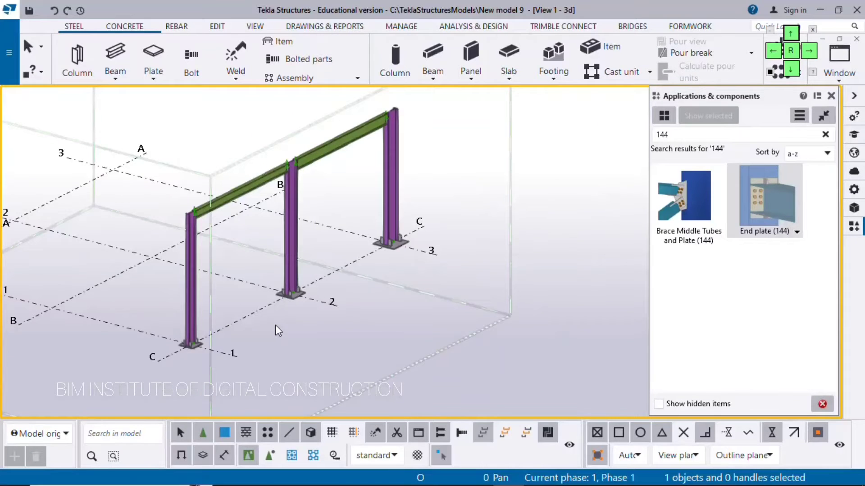
Select the whole frame and accept the standard numbering settings with re-use of old numbers and comparison to old.
{"action": "scroll", "coordinate": [235, 303], "scroll_direction": "down", "scroll_amount": 3}
{"action": "left_click_drag", "start_coordinate": [109, 149], "coordinate": [415, 356]}
{"action": "left_click", "coordinate": [329, 30]}
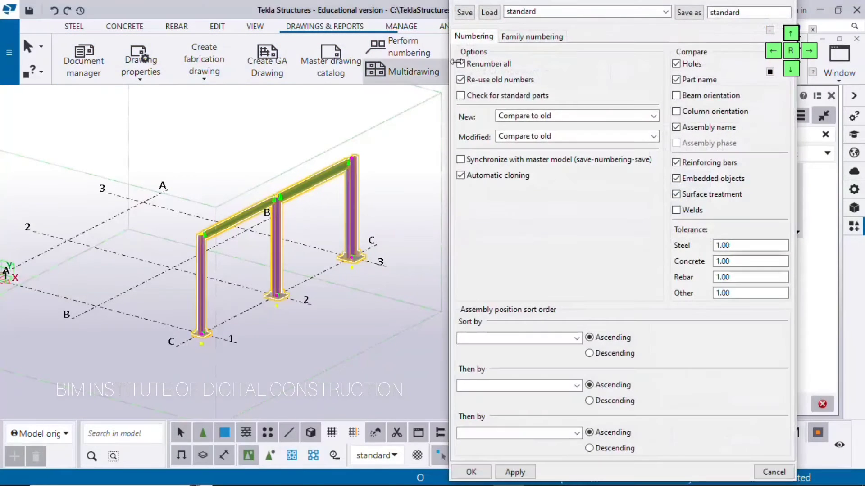
{"action": "left_click", "coordinate": [471, 472]}
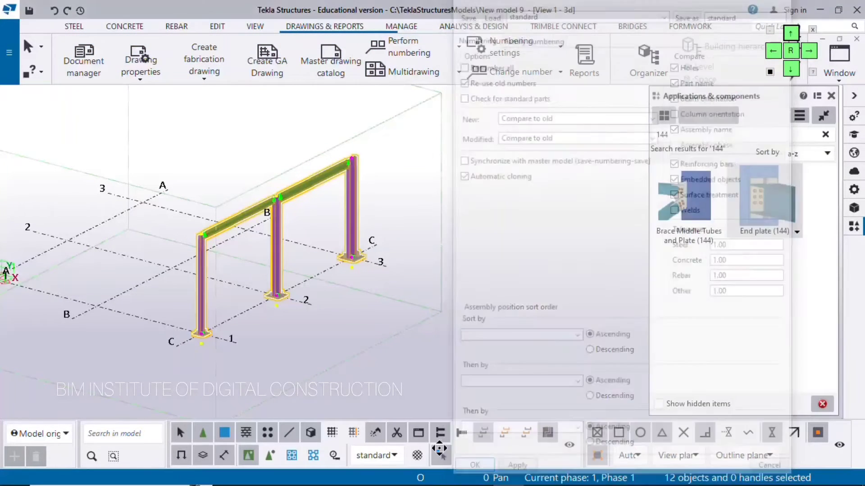
Number the series of the selected frame objects.
{"action": "left_click", "coordinate": [432, 53]}
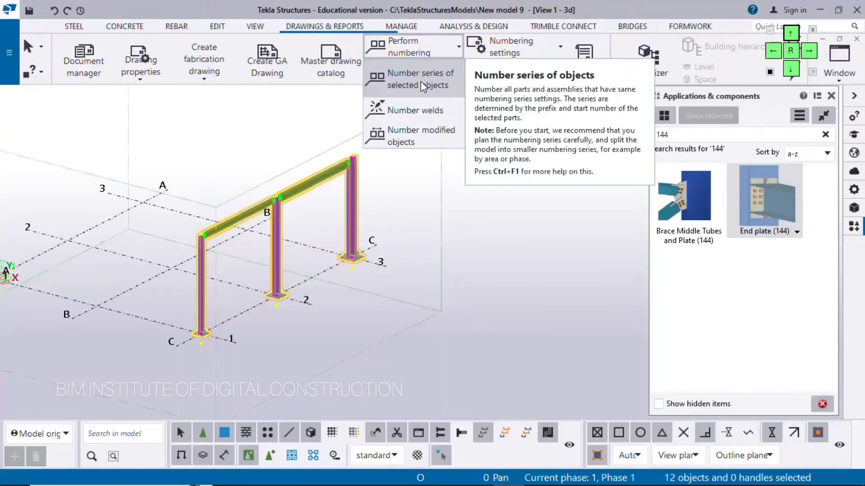
{"action": "left_click", "coordinate": [421, 83]}
{"action": "left_click", "coordinate": [462, 180]}
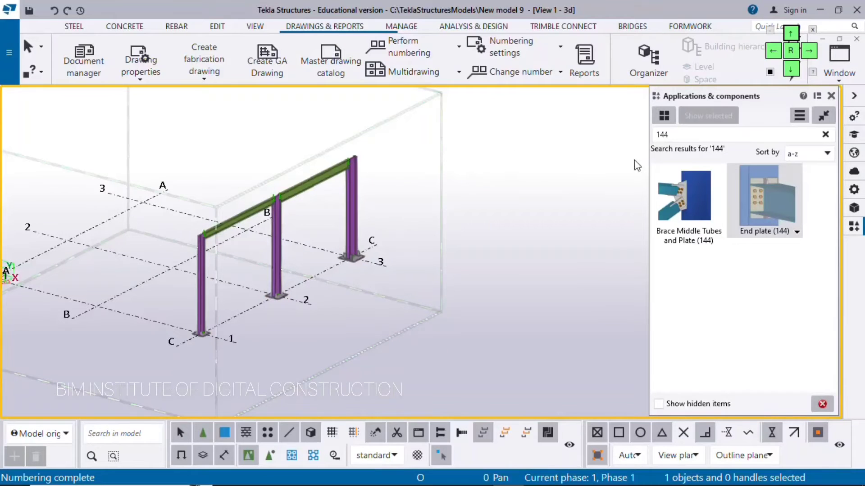
Create the A_Assembly_Part_List report from all model objects, replacing the existing report file.
{"action": "left_click", "coordinate": [584, 59]}
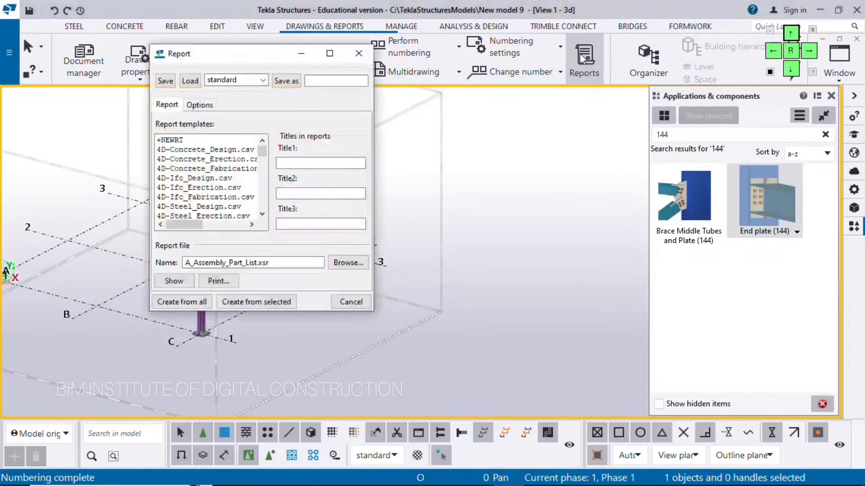
{"action": "left_click_drag", "start_coordinate": [234, 50], "coordinate": [555, 53]}
{"action": "scroll", "coordinate": [515, 181], "scroll_direction": "down", "scroll_amount": 10}
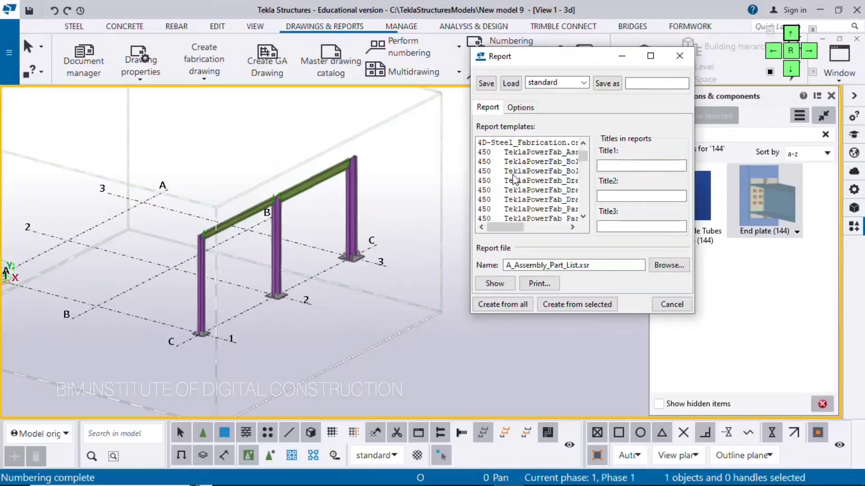
{"action": "scroll", "coordinate": [515, 180], "scroll_direction": "down", "scroll_amount": 3}
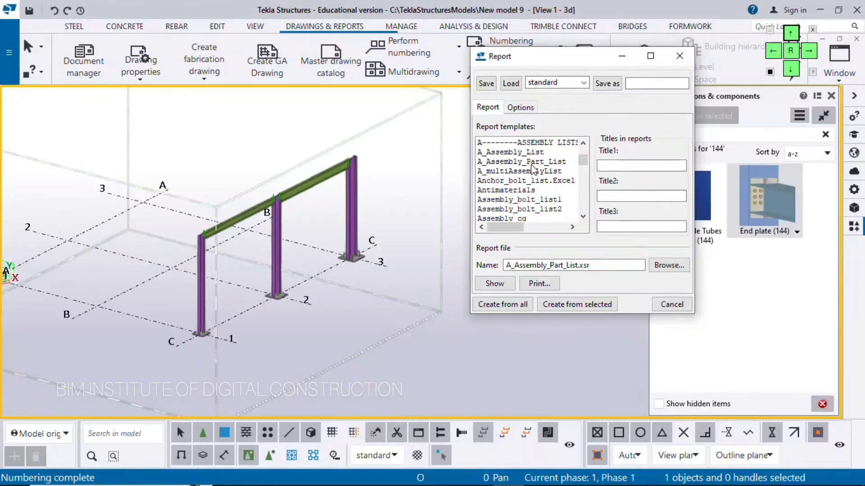
{"action": "left_click", "coordinate": [531, 162]}
{"action": "left_click", "coordinate": [504, 304]}
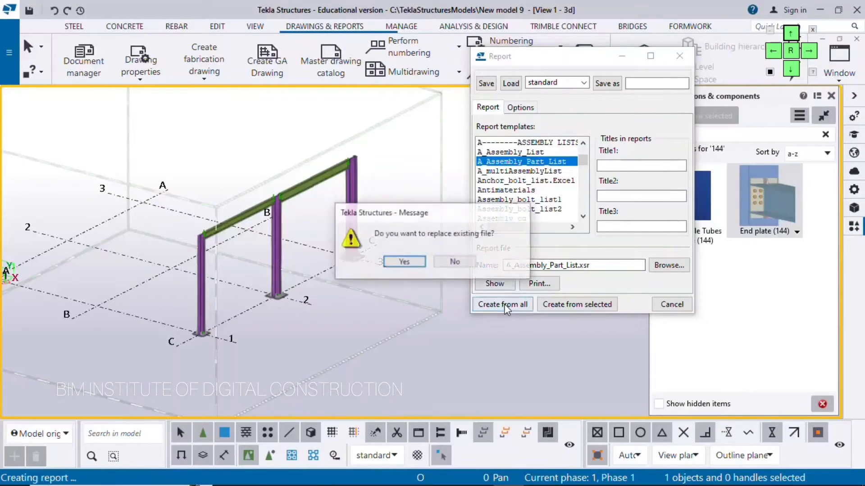
{"action": "left_click", "coordinate": [404, 262]}
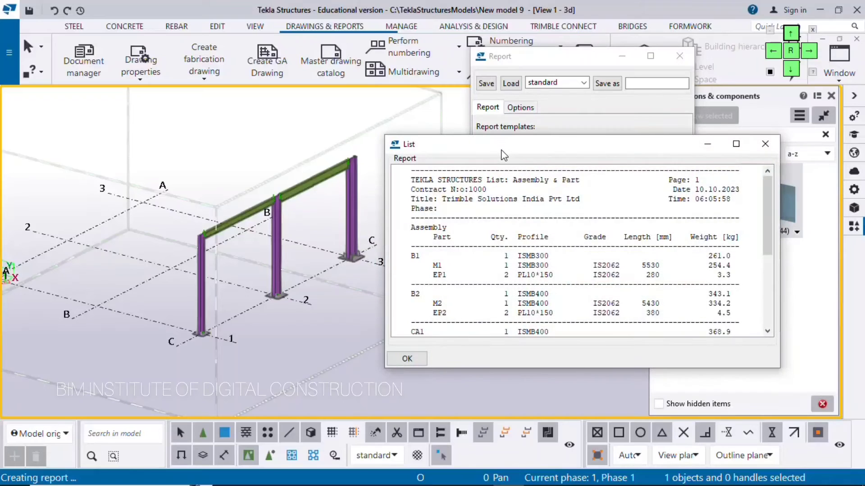
Examine the assembly and part positions in the report list against the beams and columns in the model.
{"action": "left_click_drag", "start_coordinate": [501, 150], "coordinate": [522, 80]}
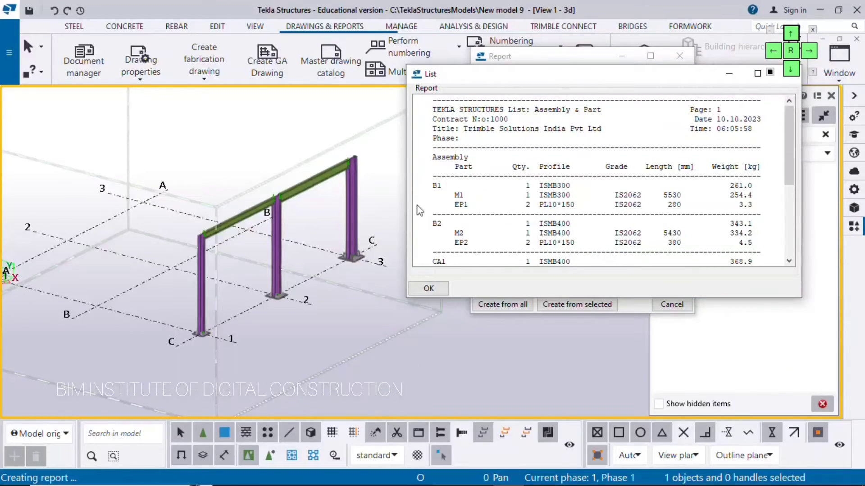
{"action": "scroll", "coordinate": [314, 228], "scroll_direction": "up", "scroll_amount": 2}
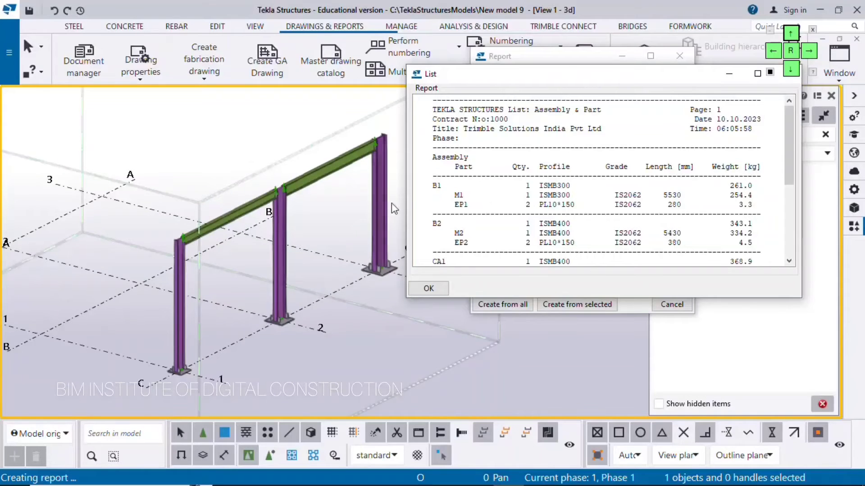
{"action": "scroll", "coordinate": [328, 231], "scroll_direction": "up", "scroll_amount": 2}
{"action": "scroll", "coordinate": [328, 232], "scroll_direction": "up", "scroll_amount": 1}
{"action": "left_click", "coordinate": [296, 206]}
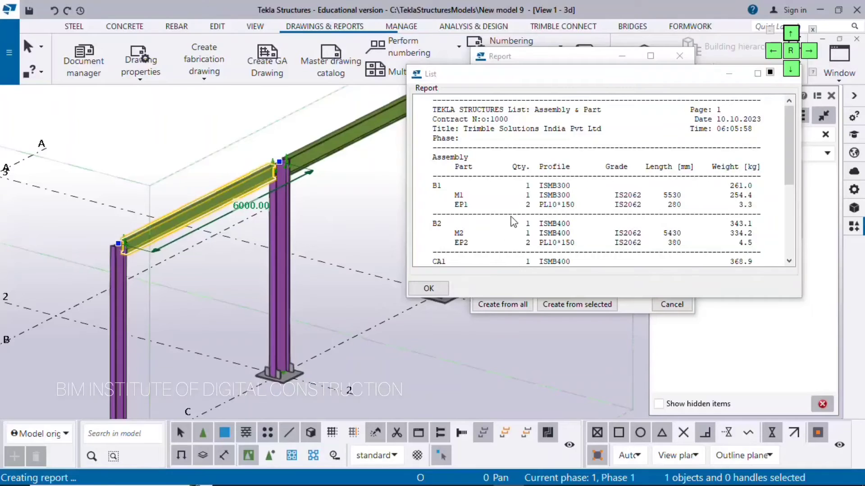
{"action": "scroll", "coordinate": [163, 257], "scroll_direction": "up", "scroll_amount": 2}
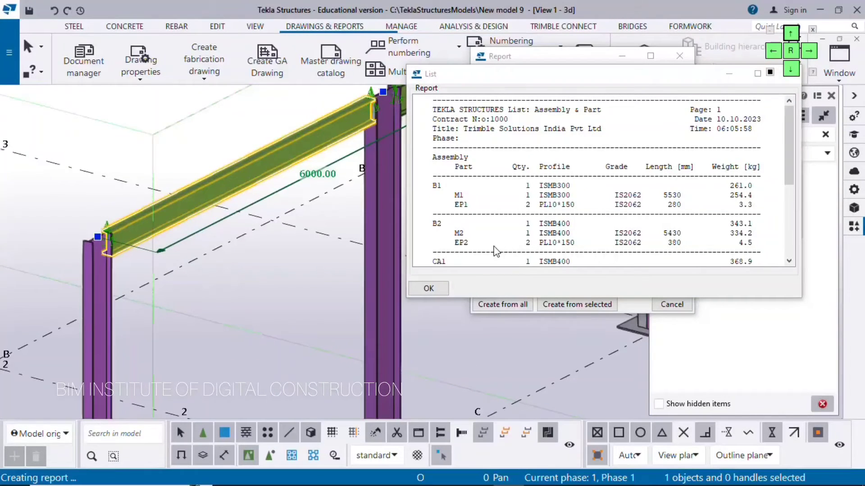
{"action": "scroll", "coordinate": [468, 228], "scroll_direction": "down", "scroll_amount": 3}
{"action": "scroll", "coordinate": [306, 267], "scroll_direction": "down", "scroll_amount": 2}
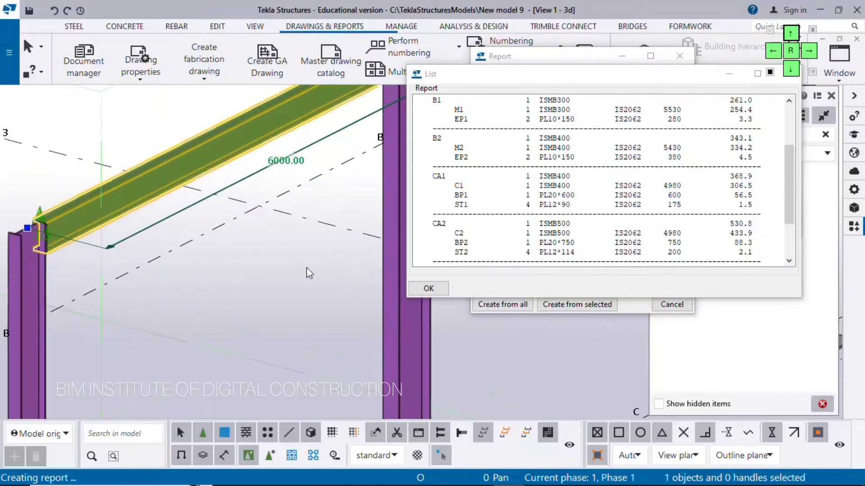
{"action": "scroll", "coordinate": [293, 271], "scroll_direction": "down", "scroll_amount": 2}
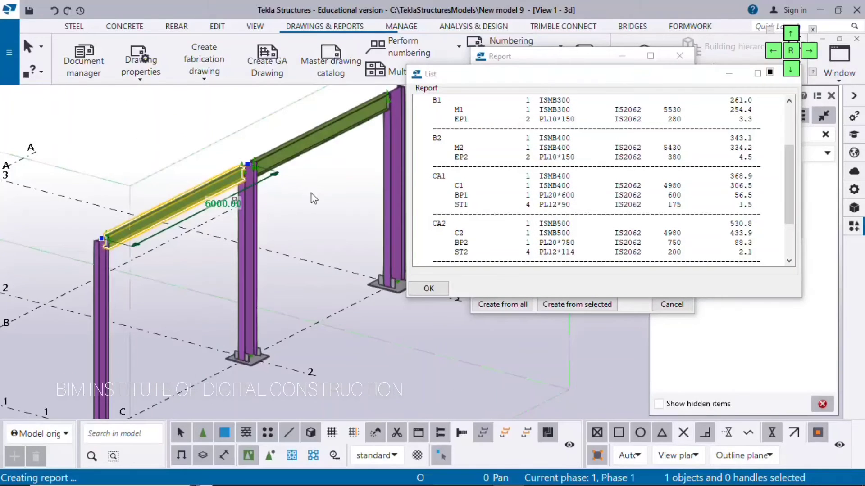
{"action": "middle_click_drag", "start_coordinate": [314, 224], "coordinate": [298, 200]}
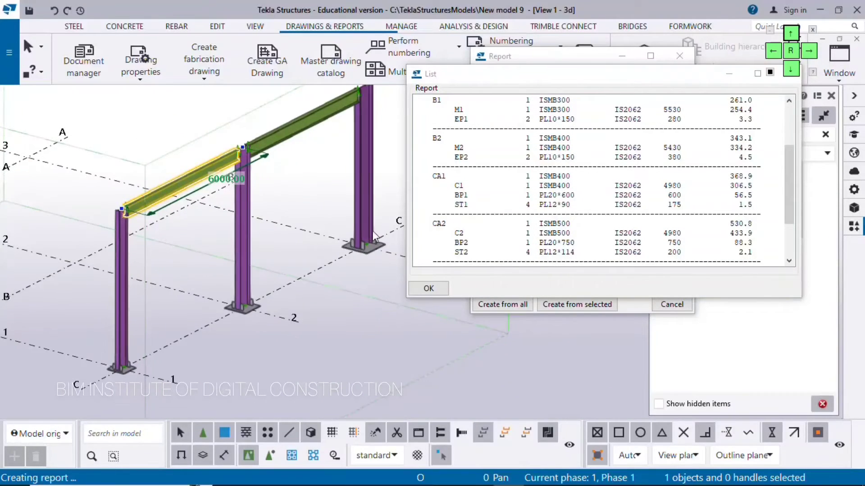
{"action": "scroll", "coordinate": [490, 231], "scroll_direction": "down", "scroll_amount": 1}
{"action": "scroll", "coordinate": [490, 231], "scroll_direction": "down", "scroll_amount": 1}
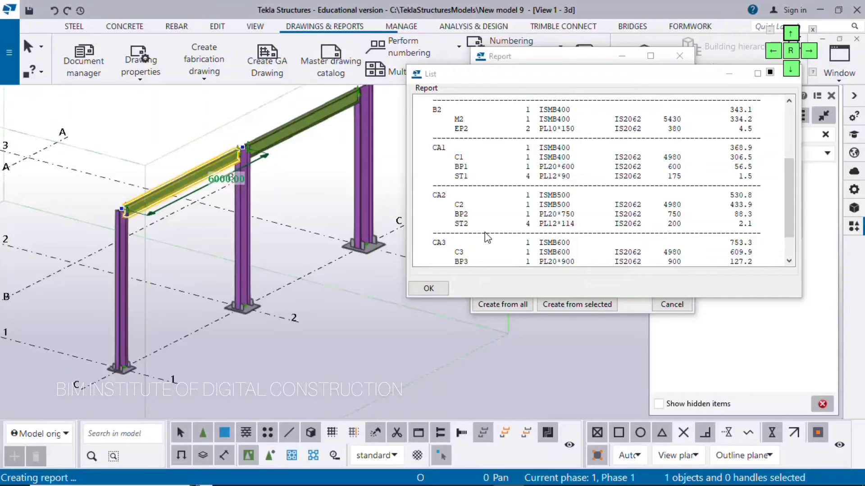
{"action": "scroll", "coordinate": [486, 237], "scroll_direction": "down", "scroll_amount": 2}
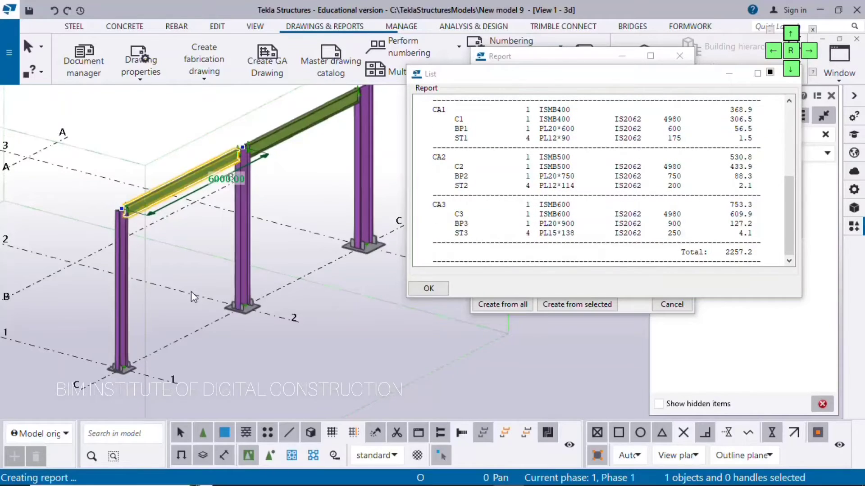
{"action": "middle_click_drag", "start_coordinate": [191, 291], "coordinate": [92, 303]}
{"action": "scroll", "coordinate": [239, 237], "scroll_direction": "up", "scroll_amount": 3}
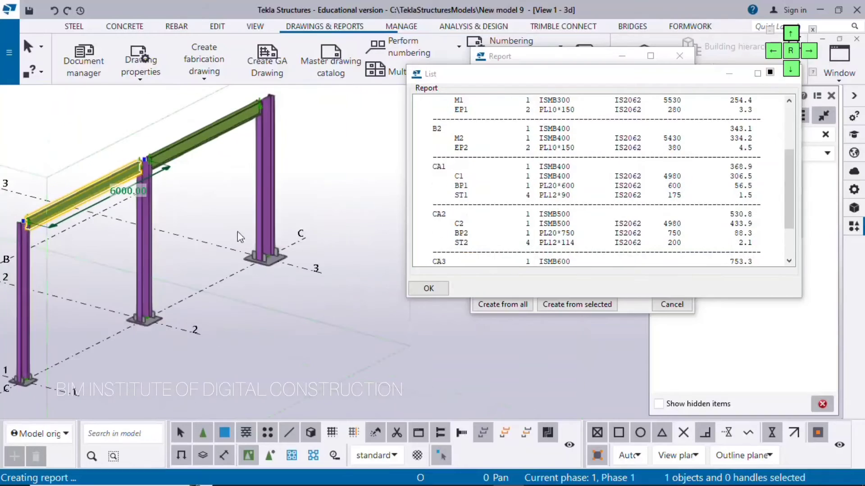
{"action": "scroll", "coordinate": [490, 206], "scroll_direction": "up", "scroll_amount": 5}
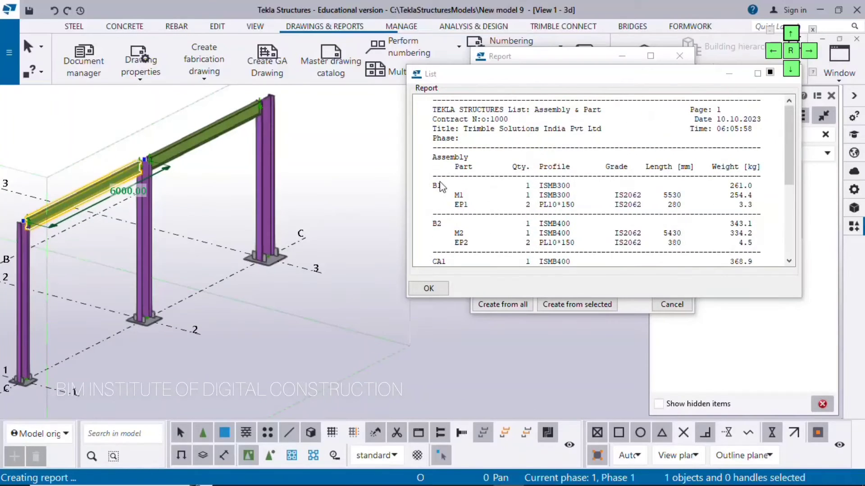
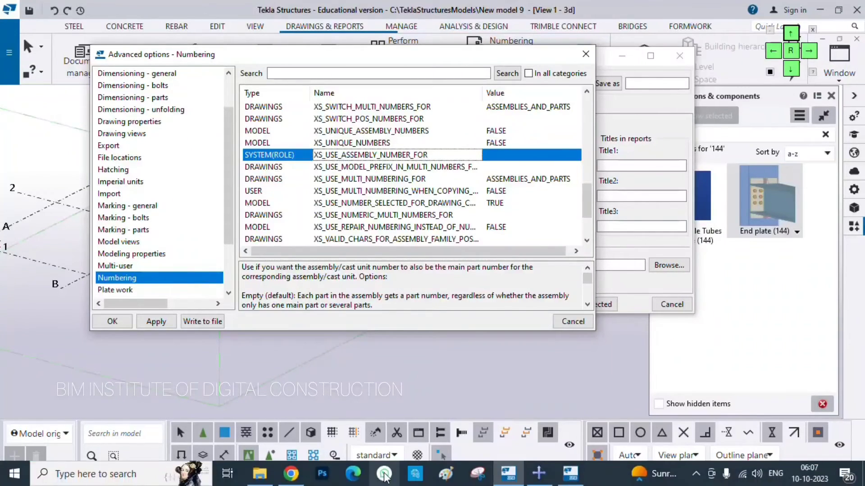
Set the XS_USE_ASSEMBLY_NUMBER_FOR numbering option to MAIN_PART, as named in its description, and apply the change.
{"action": "scroll", "coordinate": [317, 290], "scroll_direction": "down", "scroll_amount": 2}
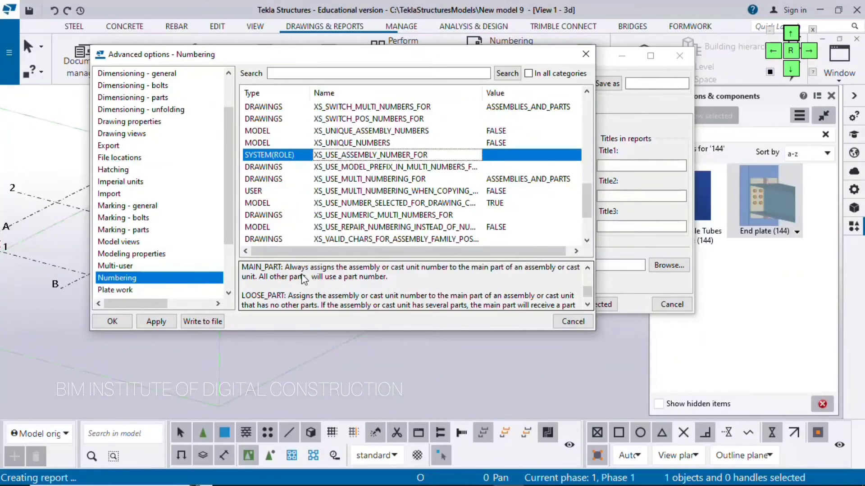
{"action": "left_click_drag", "start_coordinate": [241, 267], "coordinate": [284, 272]}
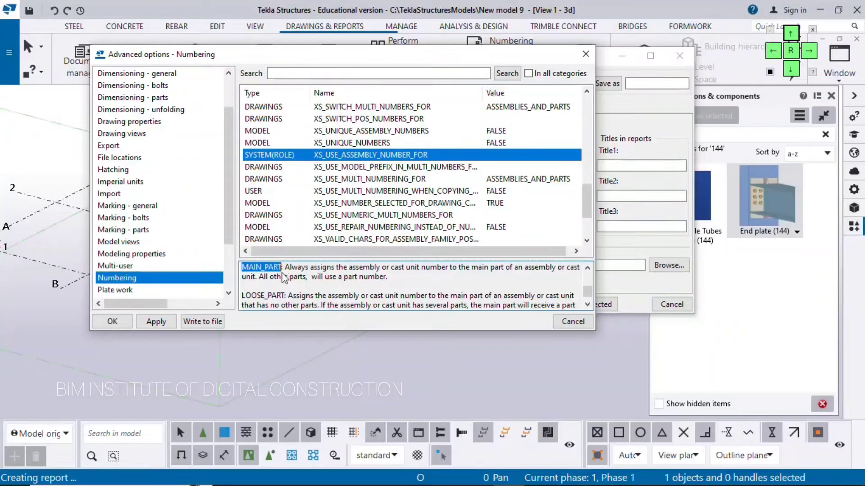
{"action": "right_click", "coordinate": [281, 272]}
{"action": "left_click", "coordinate": [296, 309]}
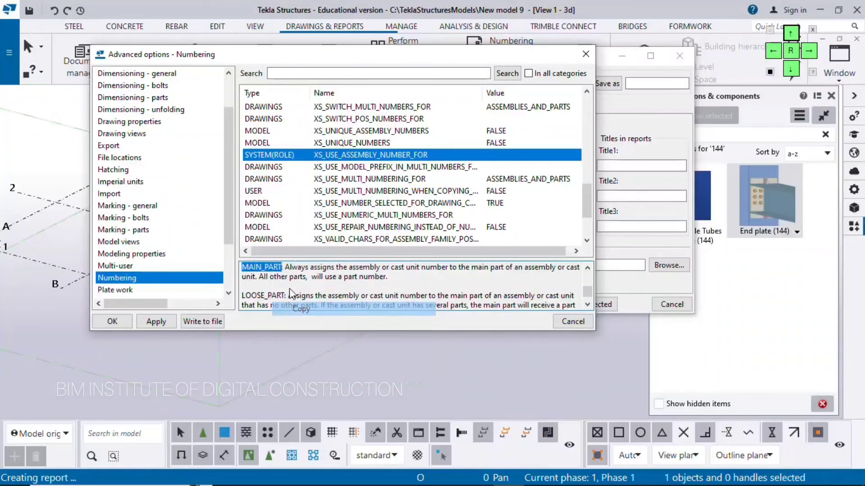
{"action": "left_click", "coordinate": [505, 156]}
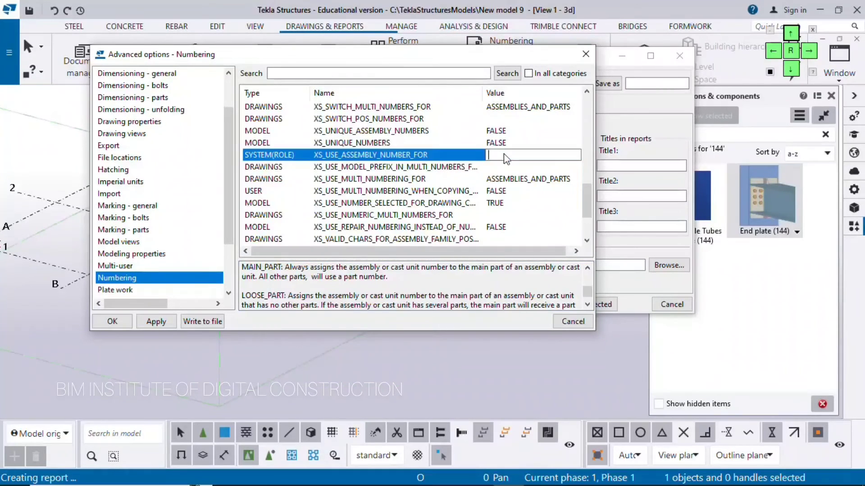
{"action": "right_click", "coordinate": [506, 155]}
{"action": "left_click", "coordinate": [512, 194]}
{"action": "left_click", "coordinate": [157, 321]}
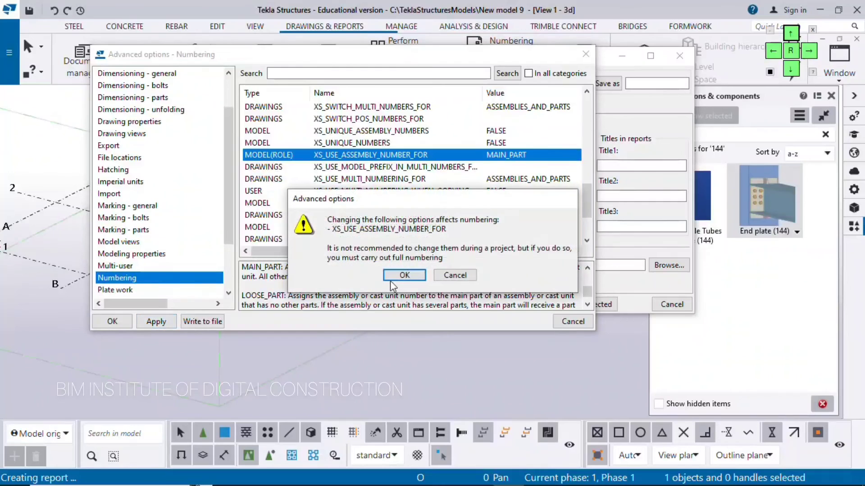
{"action": "left_click", "coordinate": [405, 275]}
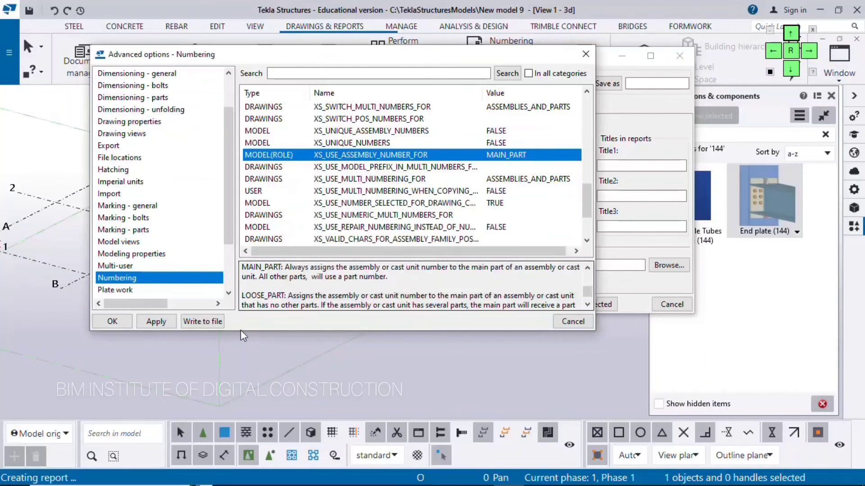
{"action": "left_click", "coordinate": [116, 322]}
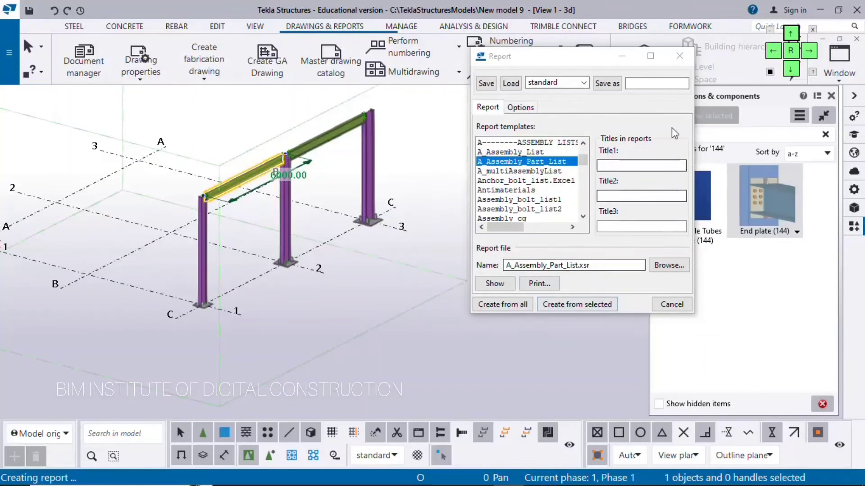
Recreate the A_Assembly_Part_List report from all model objects, replacing the existing file, and look through the listed positions.
{"action": "left_click", "coordinate": [635, 115]}
{"action": "key", "text": "Escape"}
{"action": "right_click", "coordinate": [456, 177]}
{"action": "left_click", "coordinate": [468, 247]}
{"action": "scroll", "coordinate": [431, 263], "scroll_direction": "down", "scroll_amount": 3}
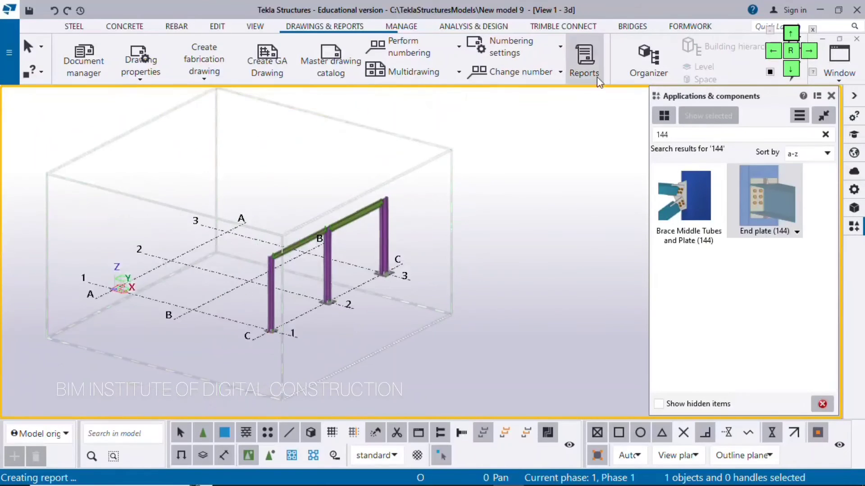
{"action": "left_click", "coordinate": [584, 58]}
{"action": "scroll", "coordinate": [524, 180], "scroll_direction": "down", "scroll_amount": 6}
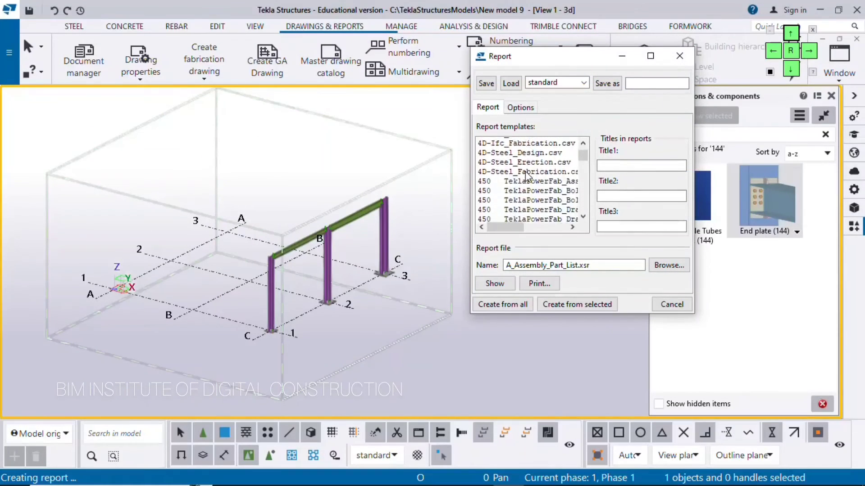
{"action": "scroll", "coordinate": [523, 180], "scroll_direction": "down", "scroll_amount": 2}
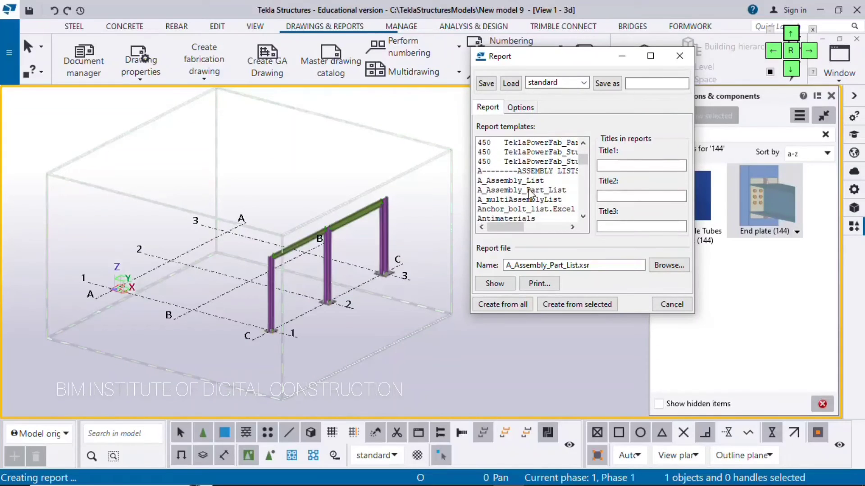
{"action": "left_click", "coordinate": [526, 190]}
{"action": "left_click", "coordinate": [515, 309]}
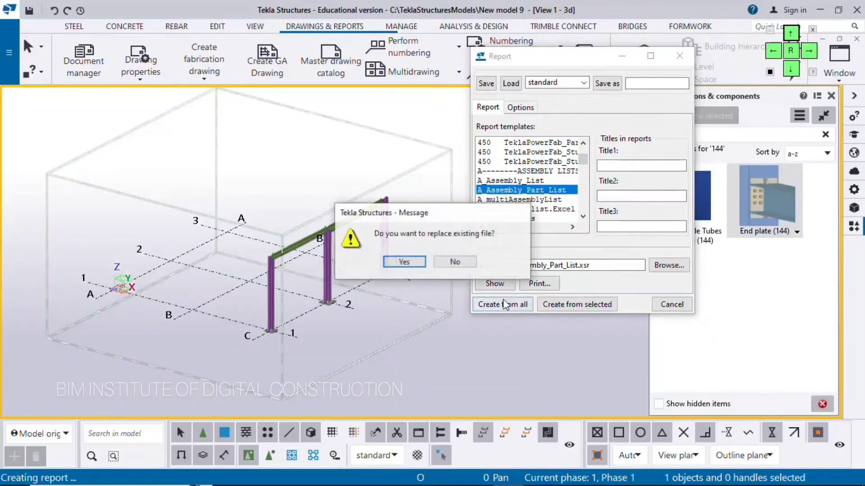
{"action": "left_click", "coordinate": [404, 262]}
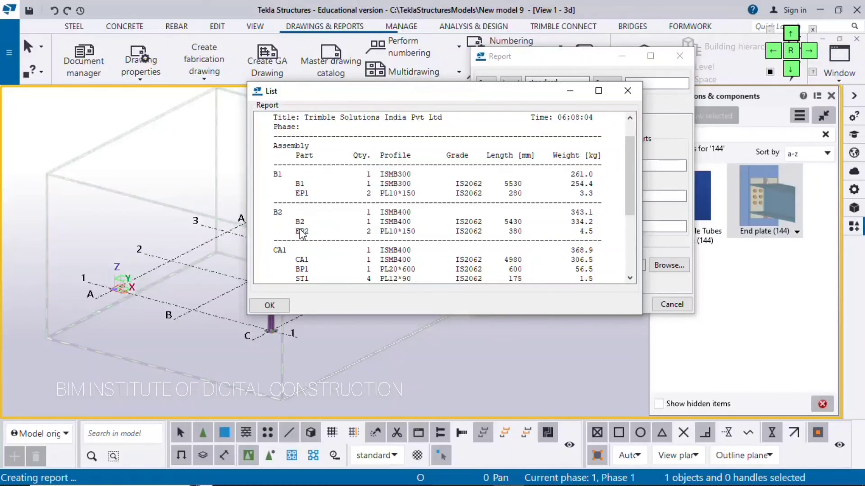
{"action": "scroll", "coordinate": [301, 234], "scroll_direction": "down", "scroll_amount": 2}
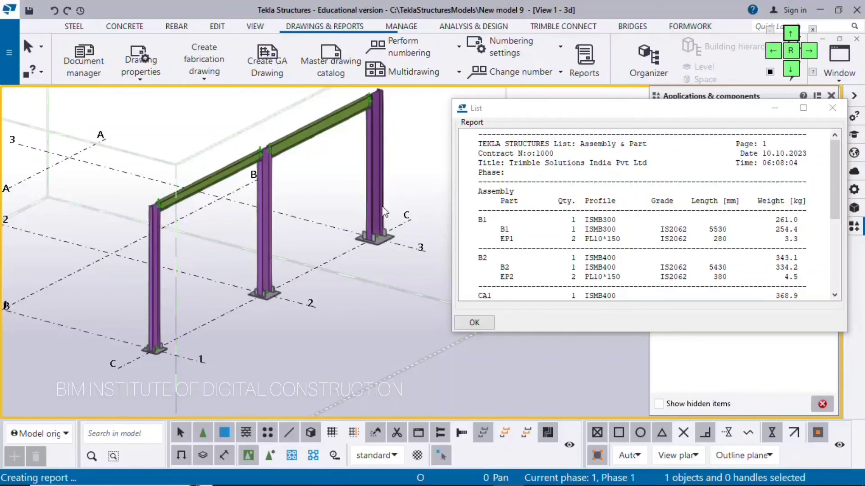
Check the XS_USE_ASSEMBLY_NUMBER_FOR value in the Numbering advanced options against the report list, and close both windows.
{"action": "left_click", "coordinate": [9, 52]}
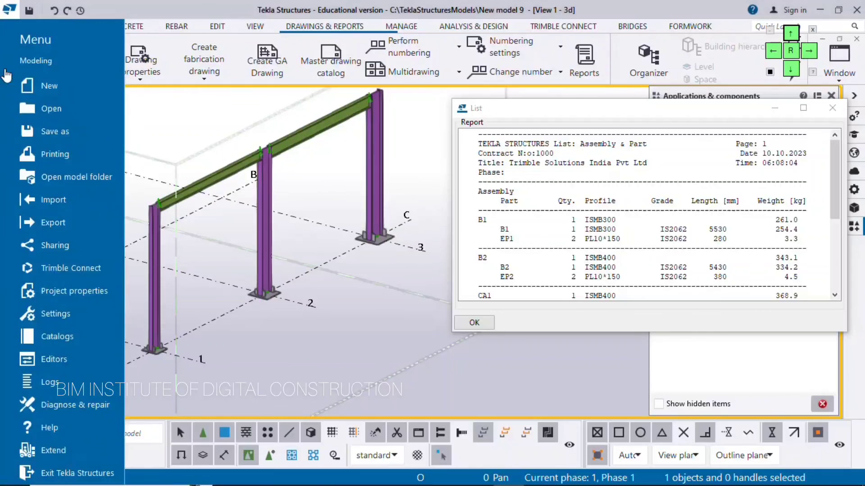
{"action": "left_click", "coordinate": [61, 314]}
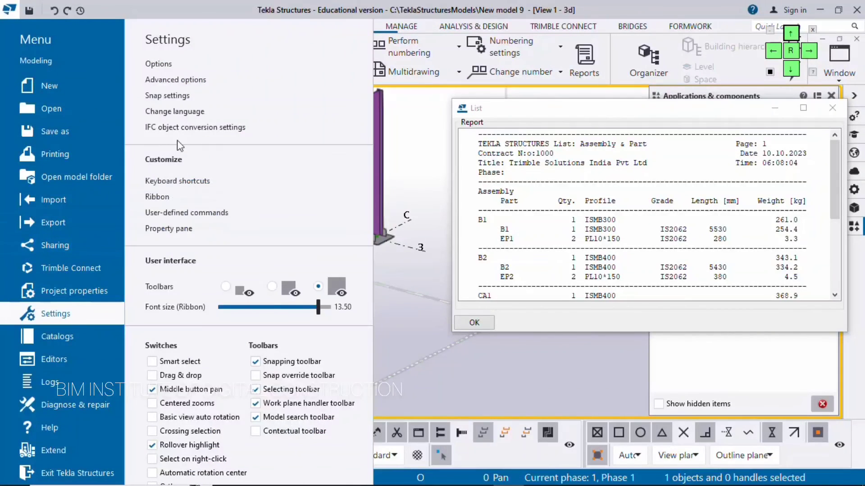
{"action": "left_click", "coordinate": [173, 80]}
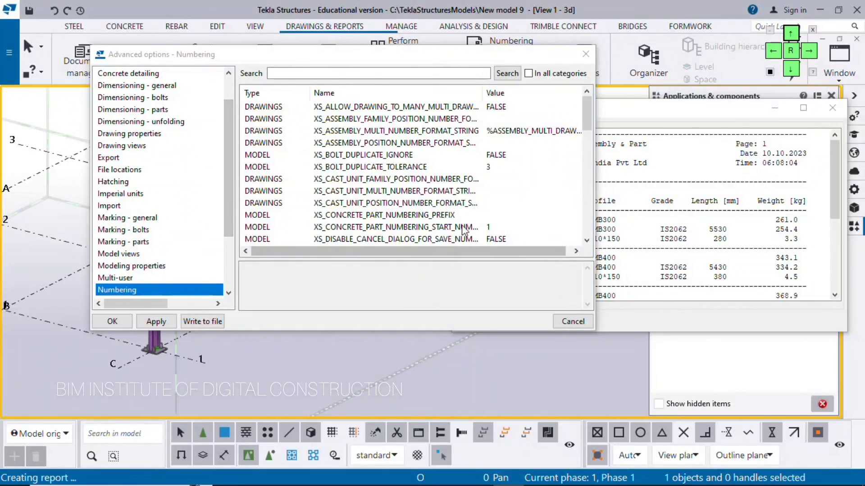
{"action": "scroll", "coordinate": [463, 230], "scroll_direction": "down", "scroll_amount": 10}
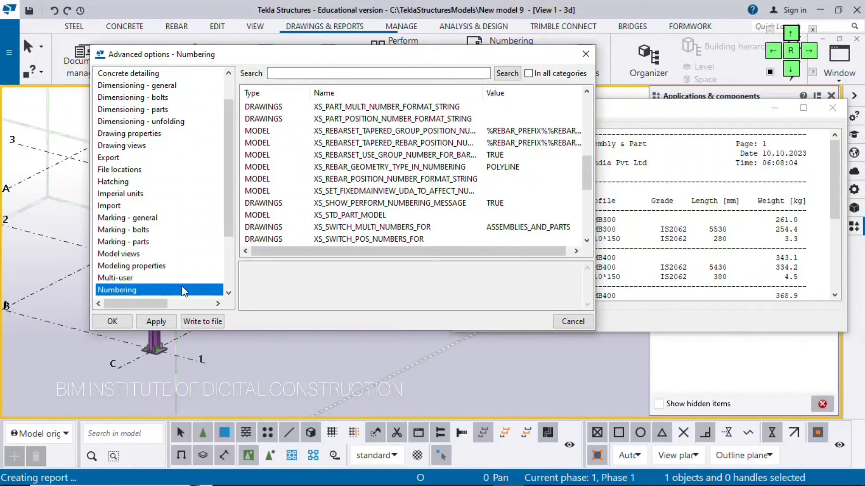
{"action": "scroll", "coordinate": [367, 184], "scroll_direction": "down", "scroll_amount": 3}
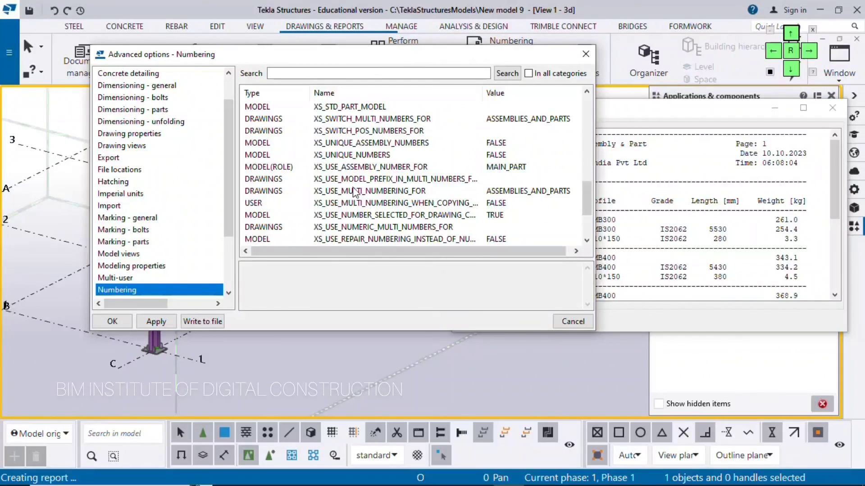
{"action": "left_click", "coordinate": [375, 169]}
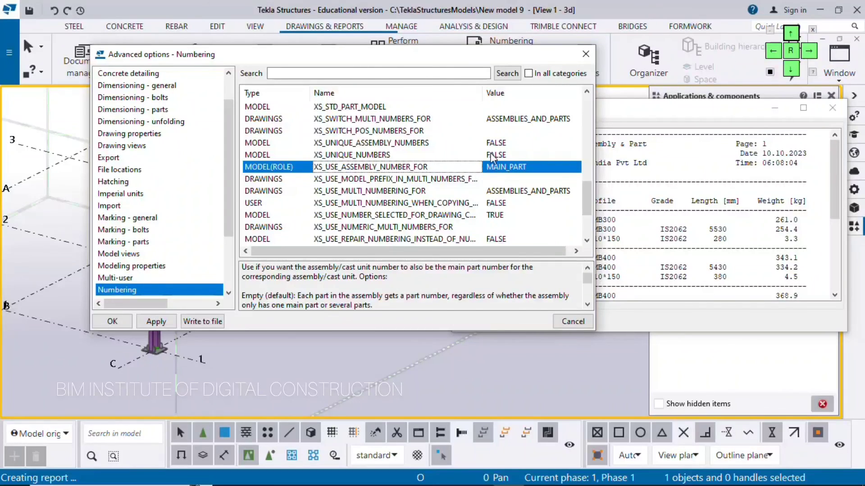
{"action": "left_click_drag", "start_coordinate": [447, 56], "coordinate": [364, 133]}
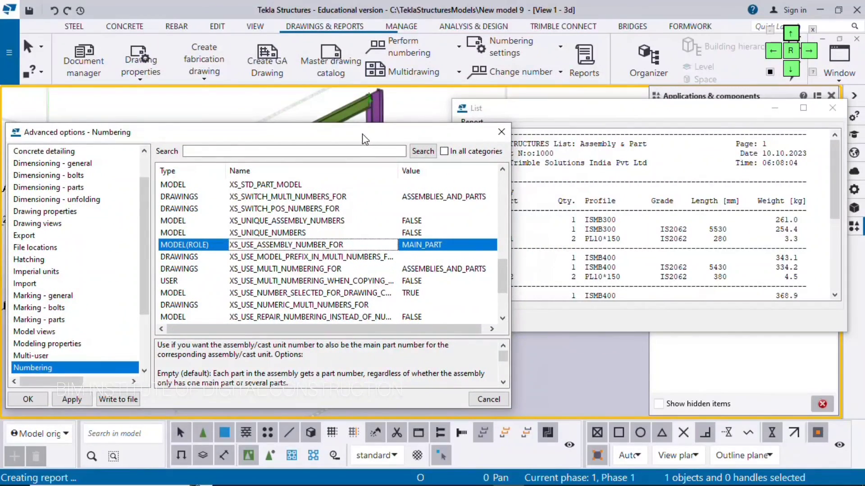
{"action": "left_click", "coordinate": [501, 132]}
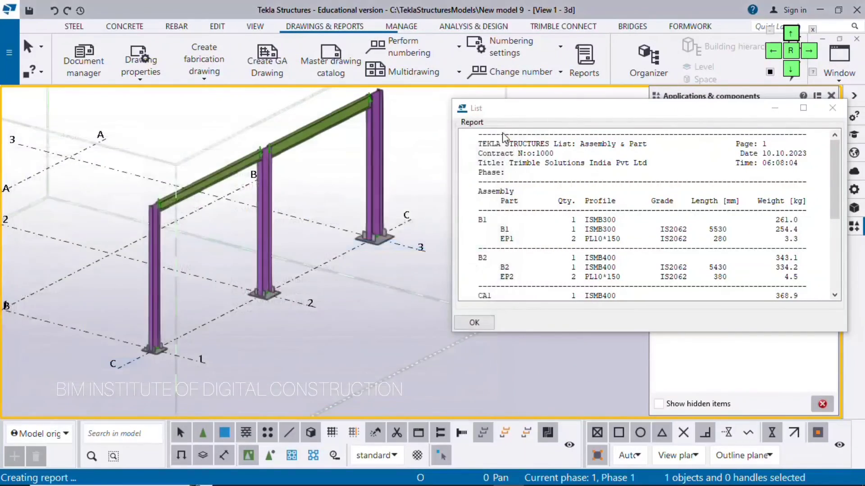
{"action": "left_click_drag", "start_coordinate": [530, 113], "coordinate": [427, 113]}
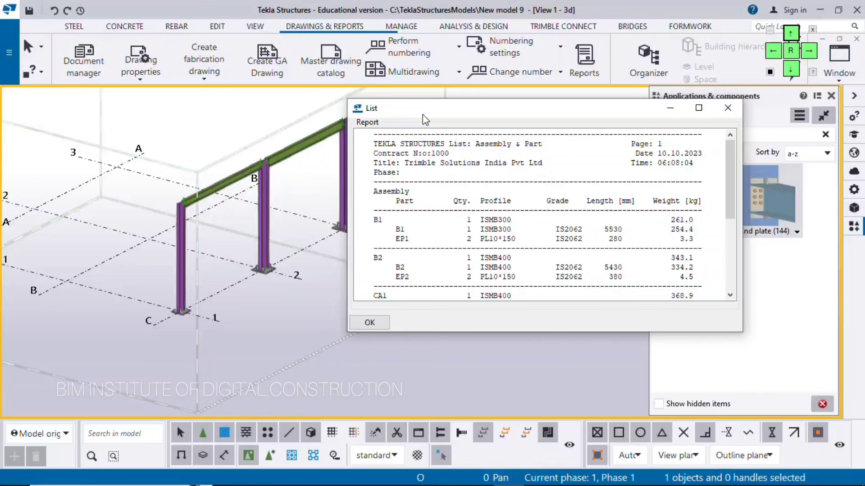
{"action": "left_click", "coordinate": [727, 108]}
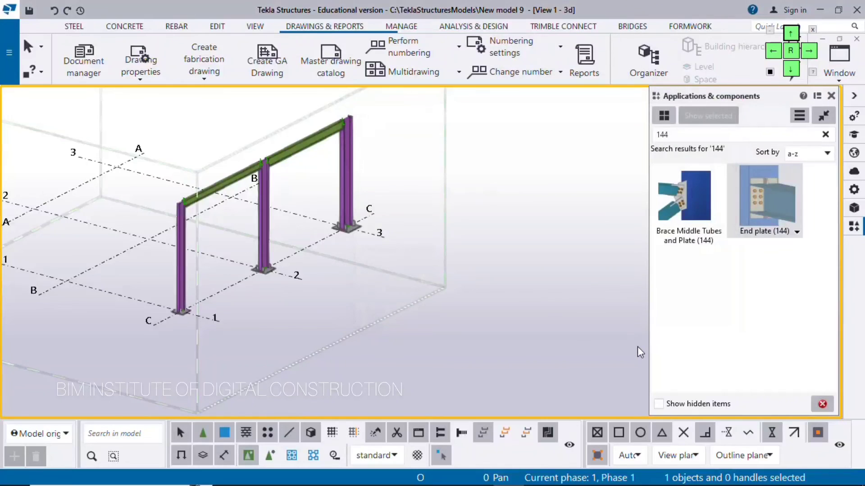